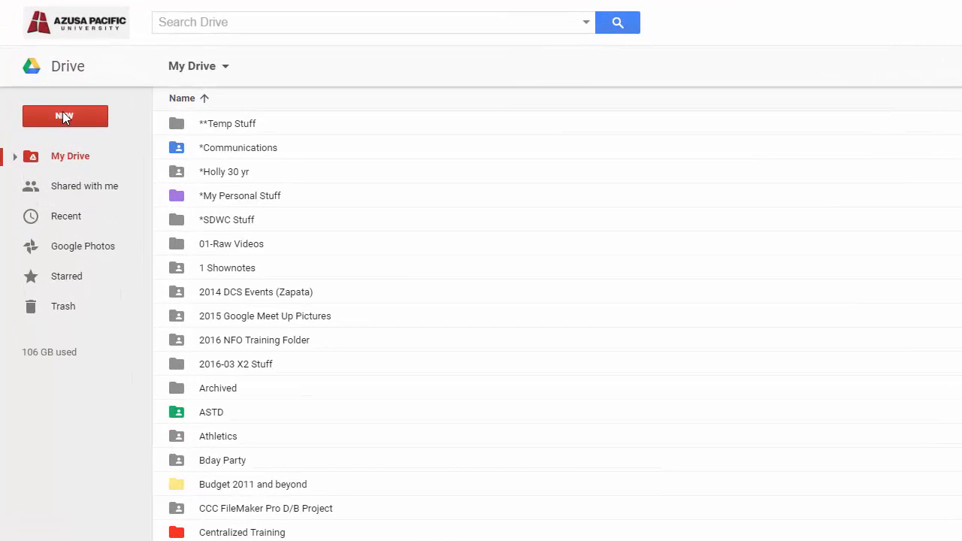
# - Create a new blank Google Form from My Drive
pyautogui.click(64, 116)
pyautogui.moveTo(72, 333)
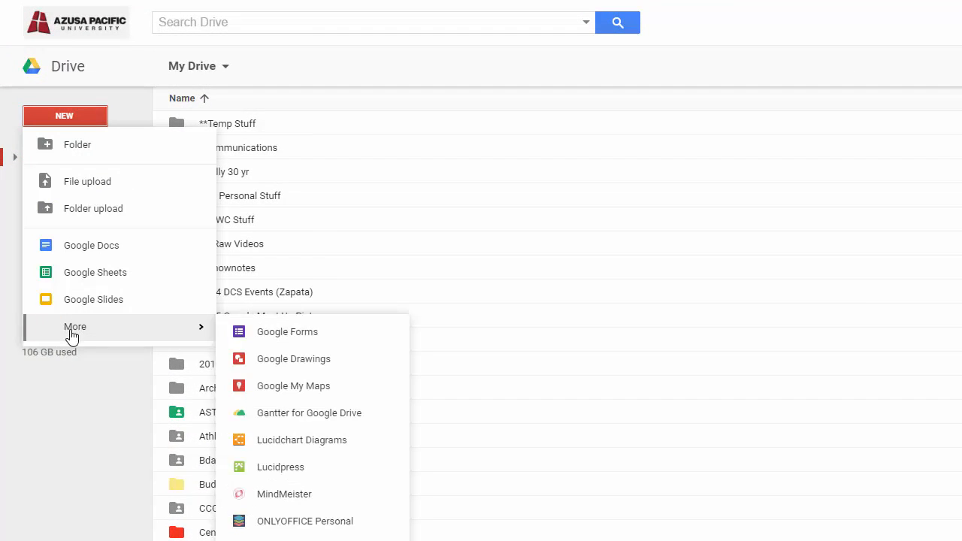
pyautogui.click(270, 339)
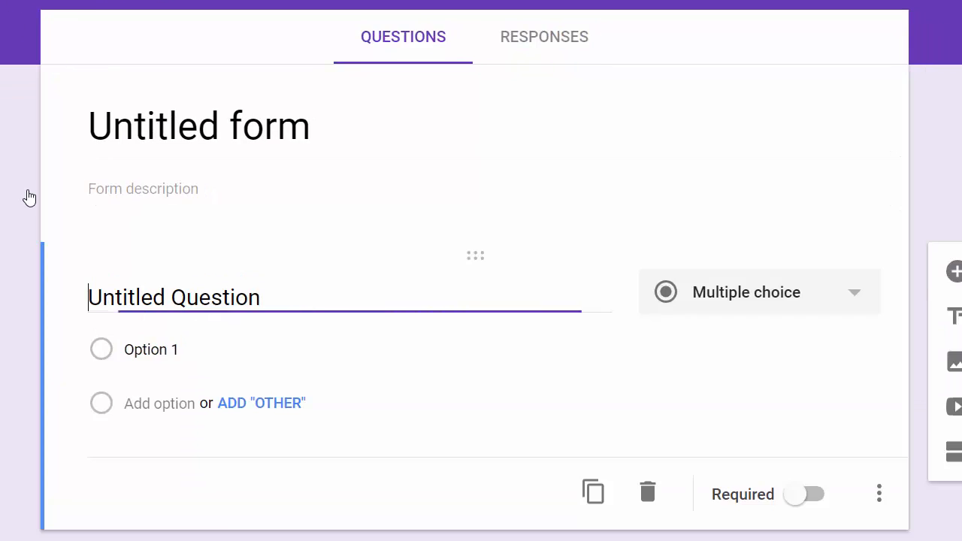
# - Title the form "NFO Test Form" and apply the same name to the form file
pyautogui.click(198, 129)
pyautogui.write('NFO Test Form')
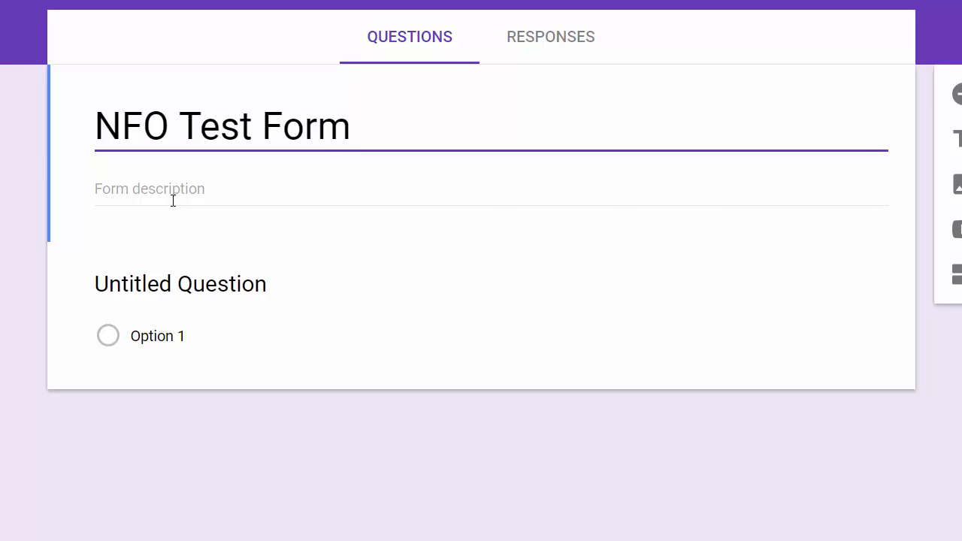
pyautogui.click(173, 201)
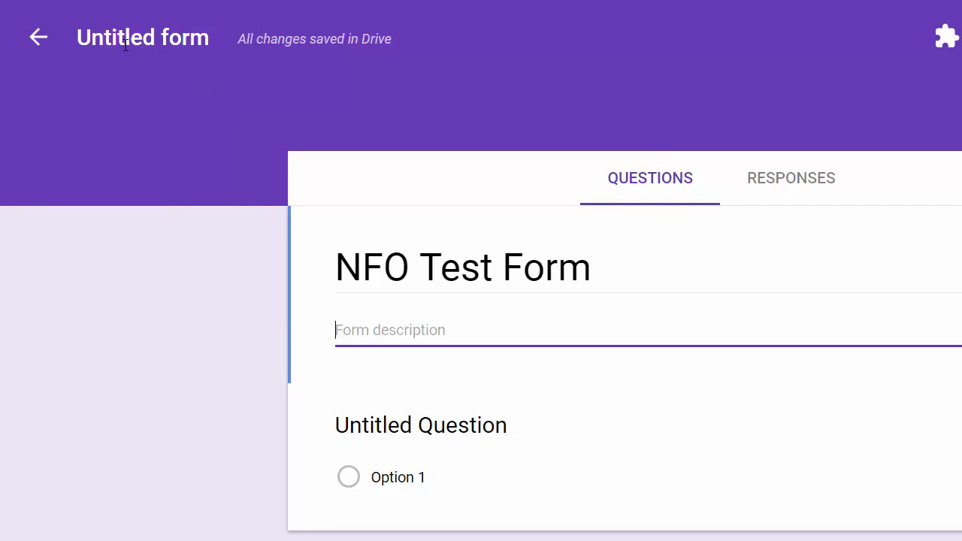
pyautogui.click(193, 39)
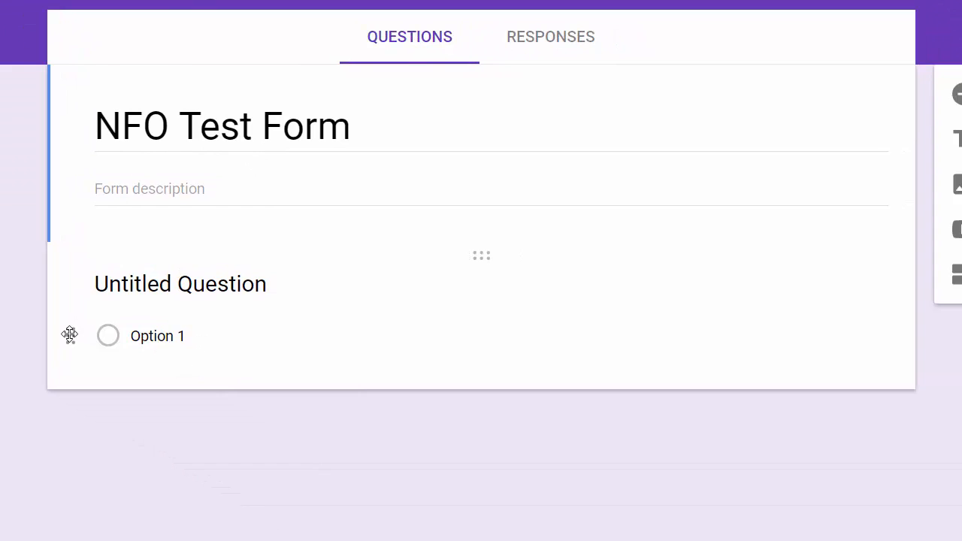
# - Try the Dropdown type on the untitled question and set its type to Multiple choice grid
pyautogui.click(163, 286)
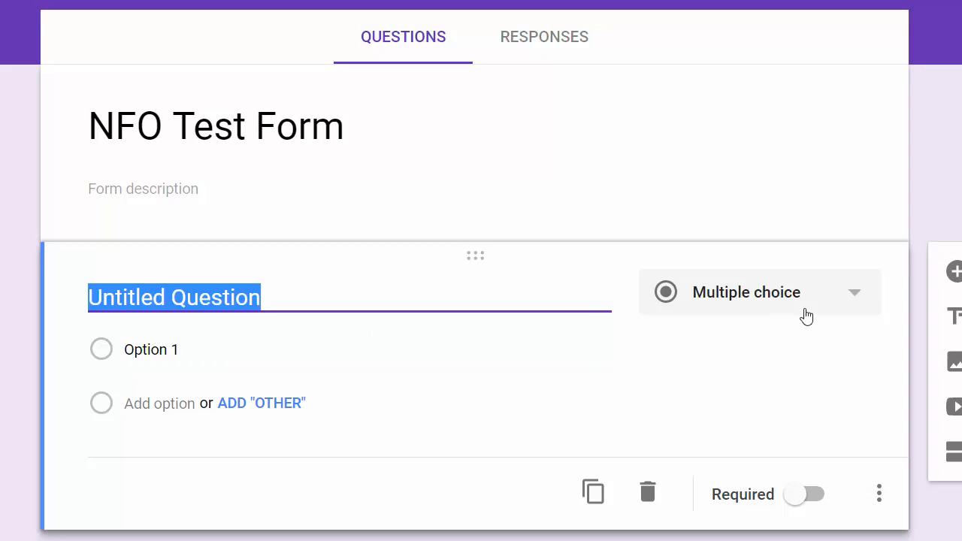
pyautogui.click(860, 299)
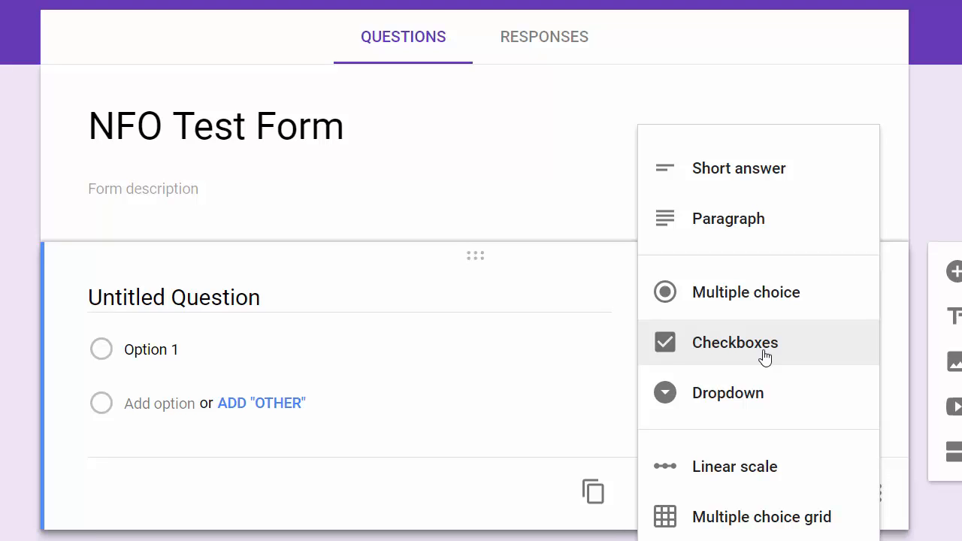
pyautogui.click(757, 392)
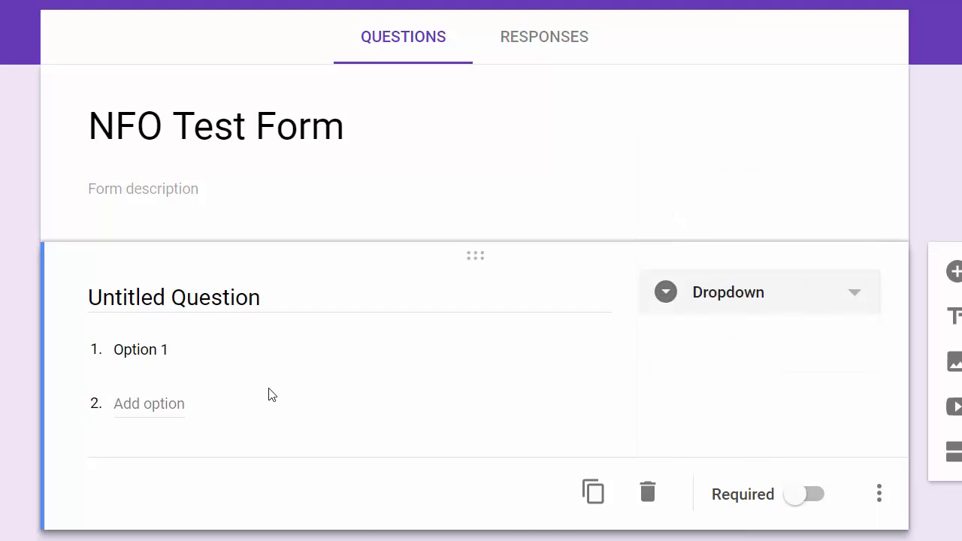
pyautogui.click(728, 297)
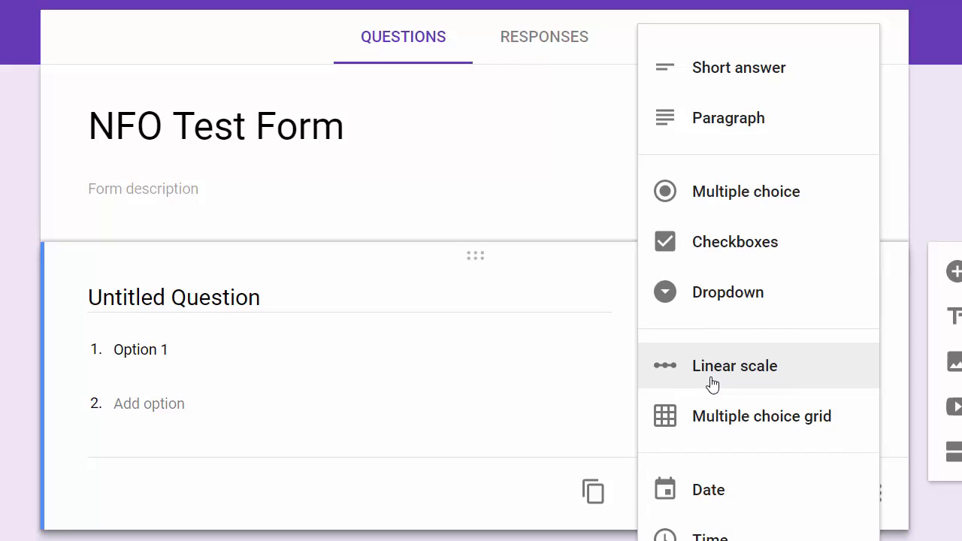
pyautogui.click(724, 426)
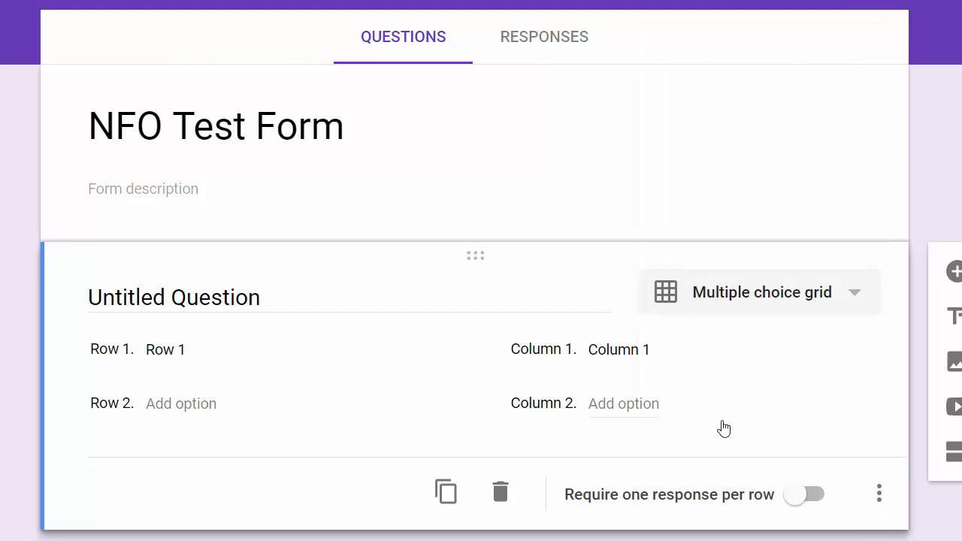
# - Name the question "Rate the Physical Space" and enter the rows Comfortable chairs, Room Temperature and Visually Appealing
pyautogui.click(197, 285)
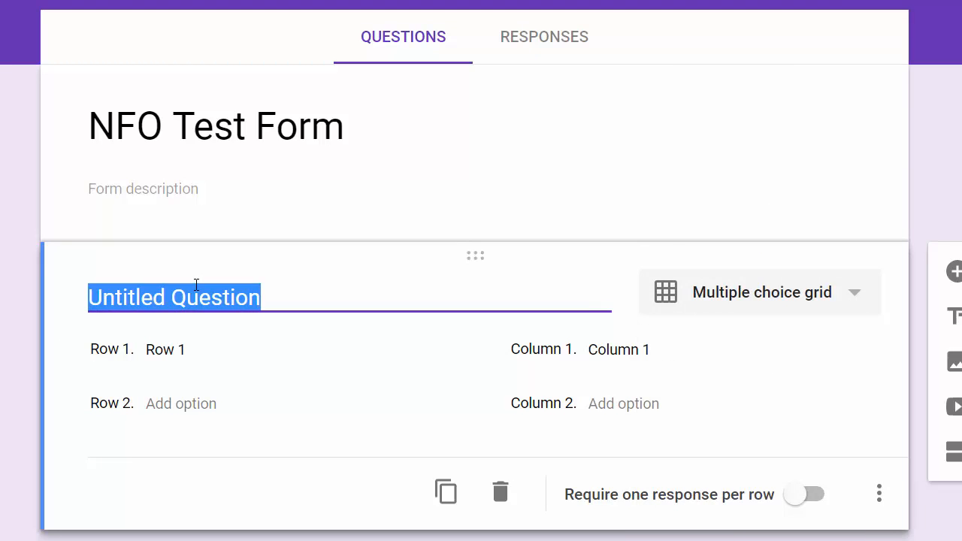
pyautogui.write('Rate the Physical Space')
pyautogui.click(184, 348)
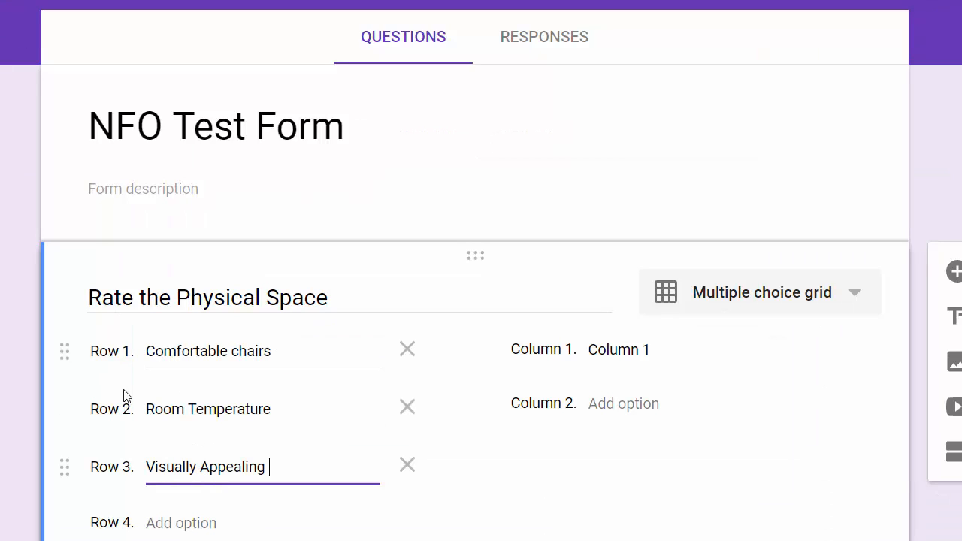
# - Enter Poor, Fair and Good as the three columns of the "Rate the Physical Space" grid
pyautogui.click(610, 357)
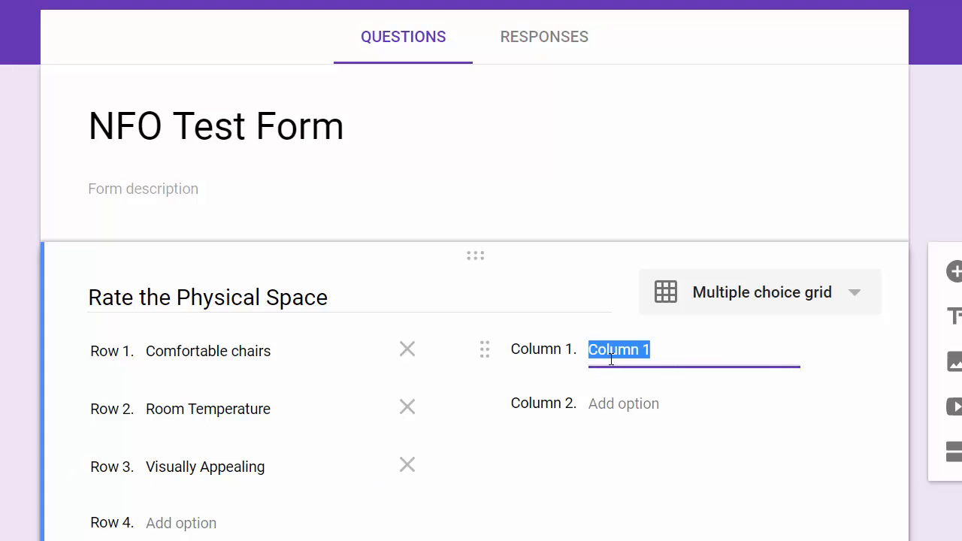
pyautogui.write('Poor')
pyautogui.click(627, 408)
pyautogui.write('Fair')
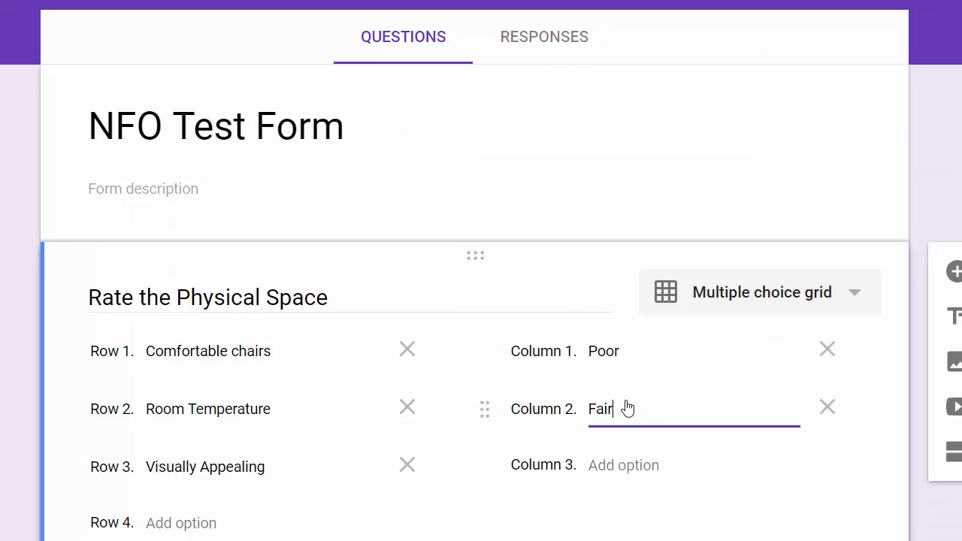
pyautogui.click(632, 467)
pyautogui.write('Good')
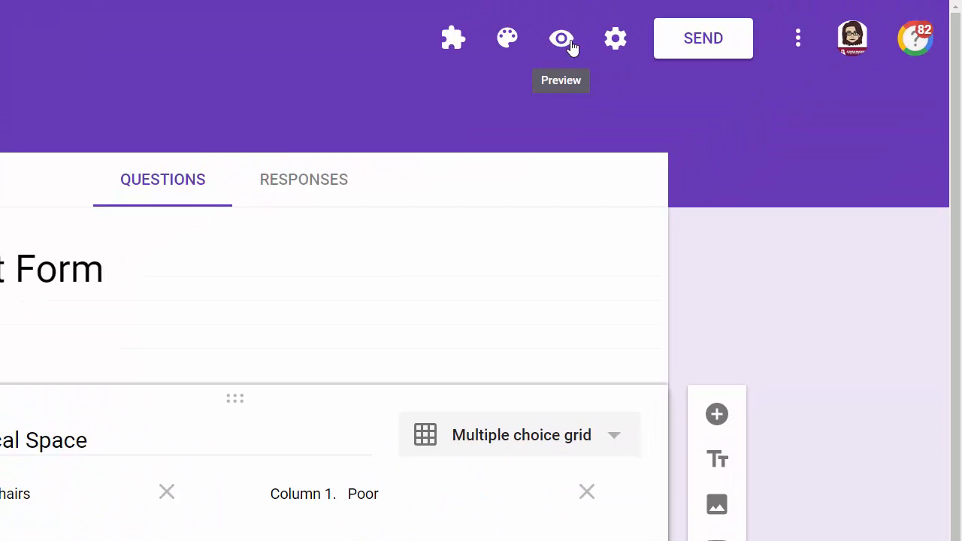
# - Preview the form as respondents see it and close the preview
pyautogui.click(570, 47)
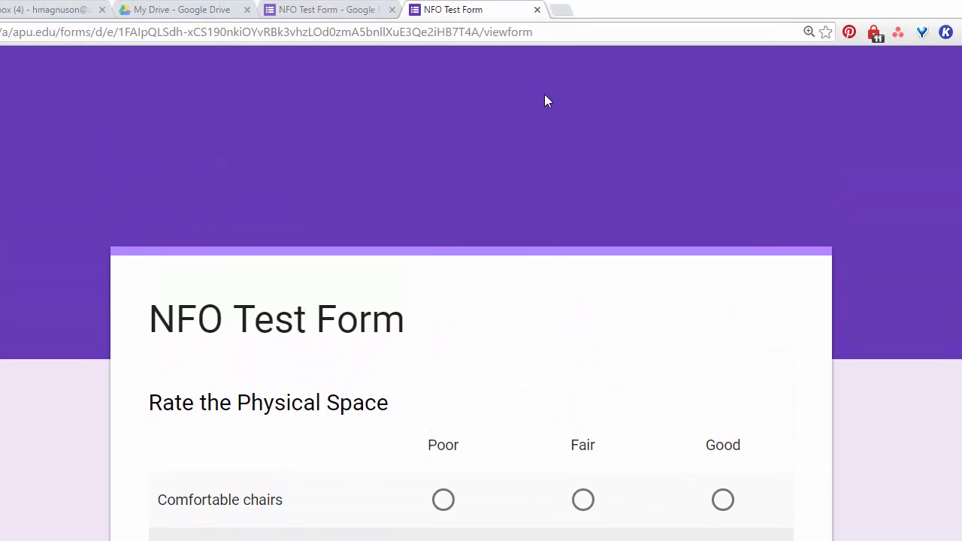
pyautogui.click(536, 10)
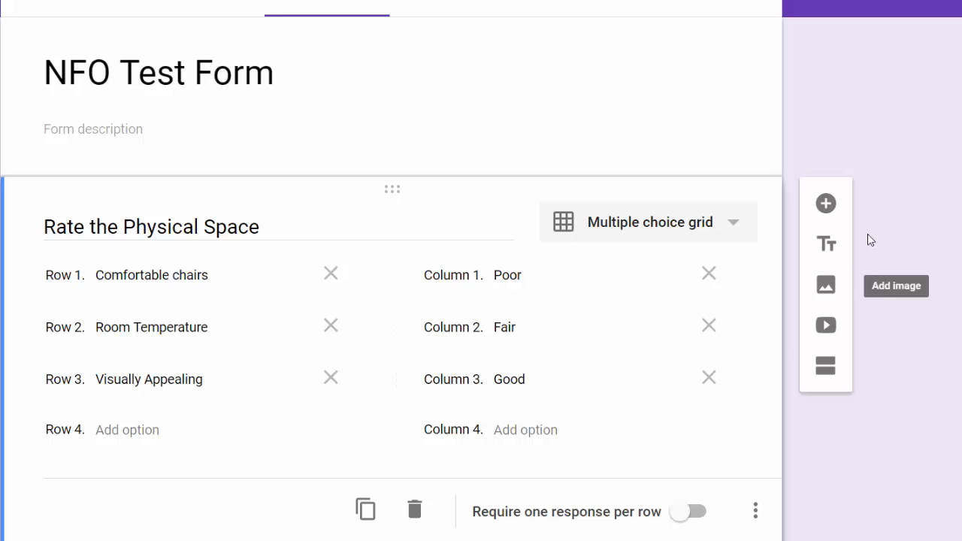
# - Add a new question below the grid question and set its type to Date
pyautogui.click(826, 203)
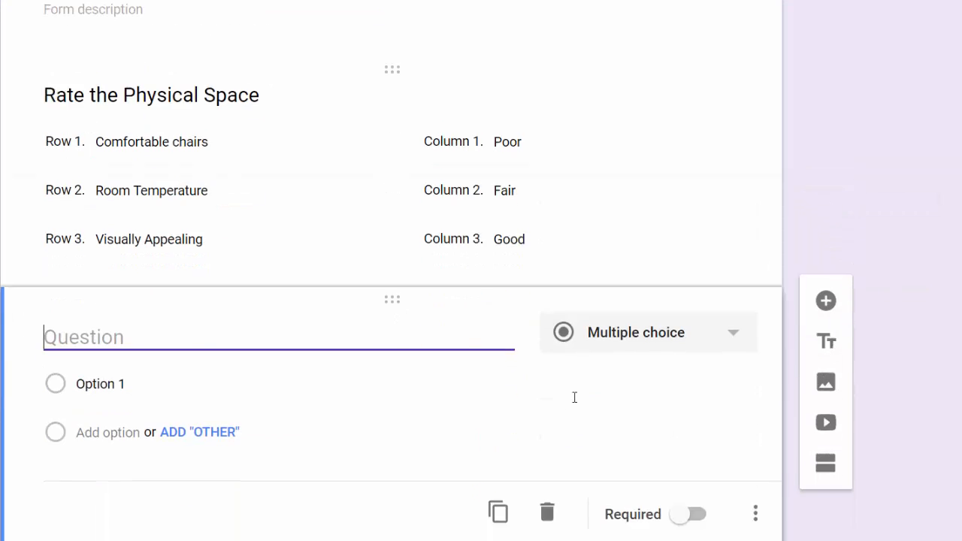
pyautogui.click(619, 324)
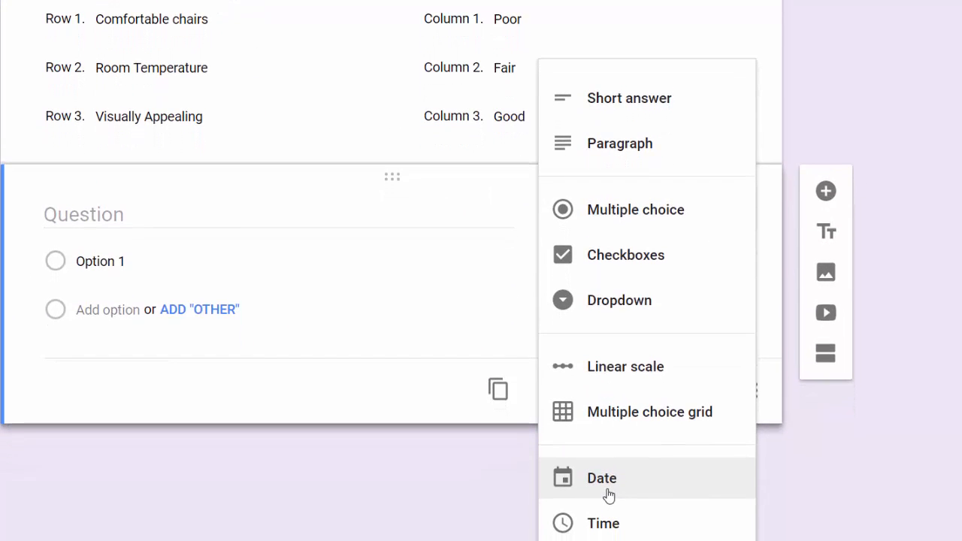
pyautogui.click(601, 482)
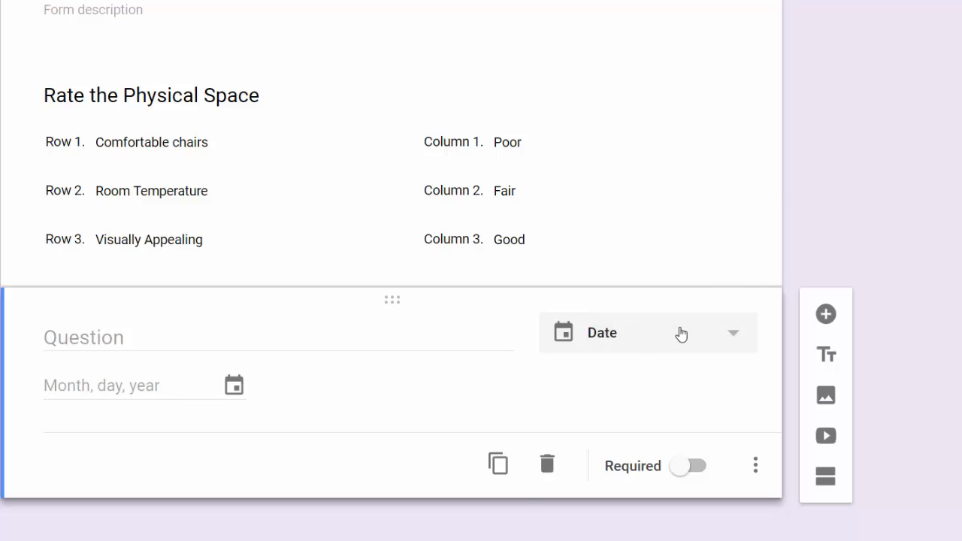
# - Examine the Date question's additional display options and the available question types without changing anything
pyautogui.click(756, 467)
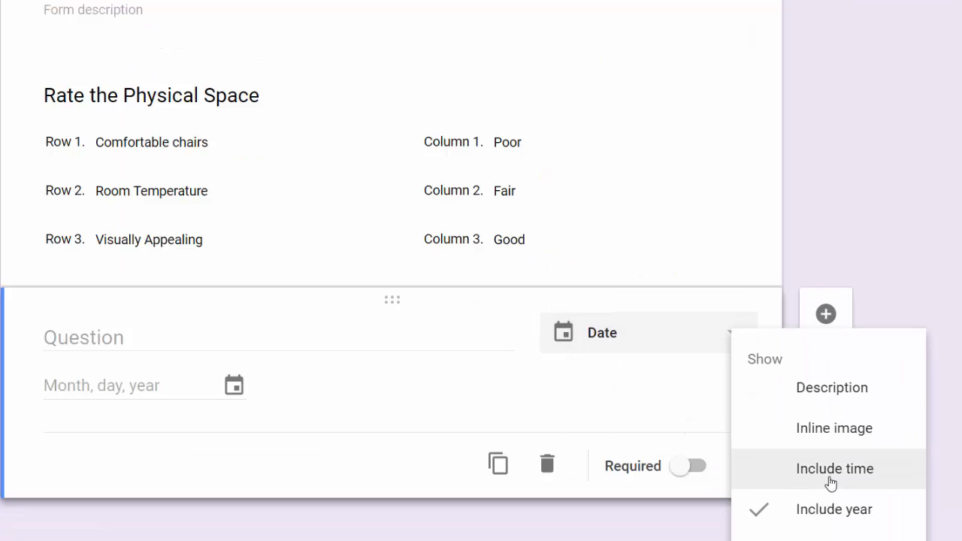
pyautogui.click(491, 405)
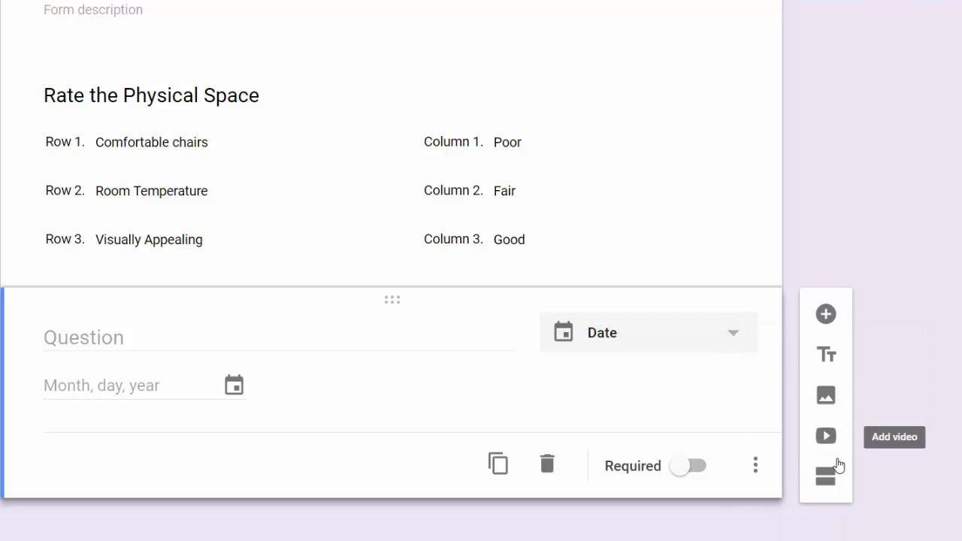
pyautogui.click(724, 334)
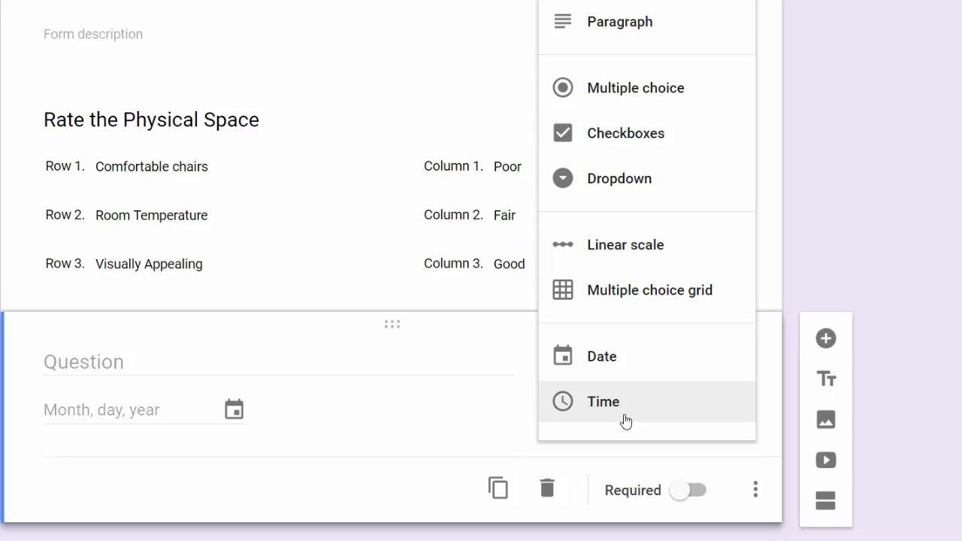
pyautogui.click(403, 413)
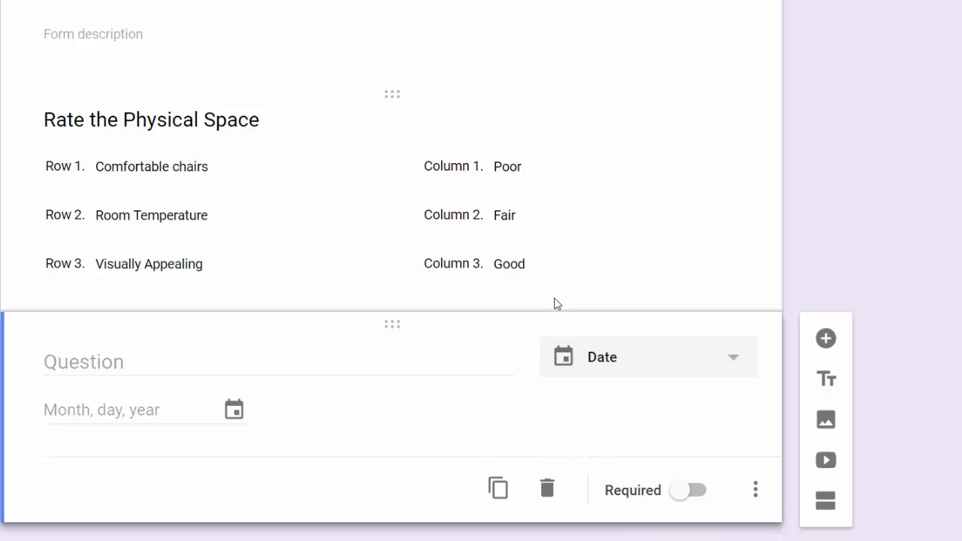
pyautogui.click(588, 215)
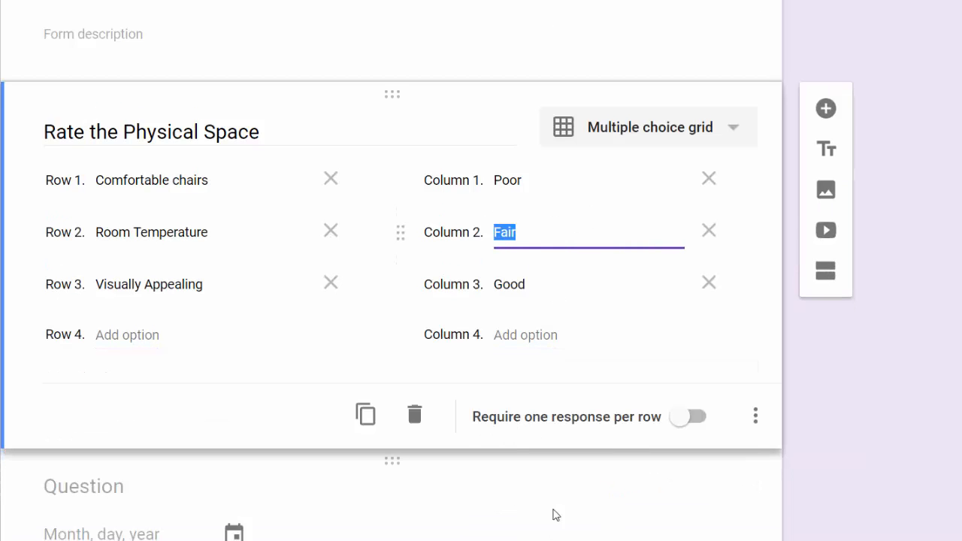
pyautogui.scroll(-1, 562, 500)
pyautogui.click(453, 439)
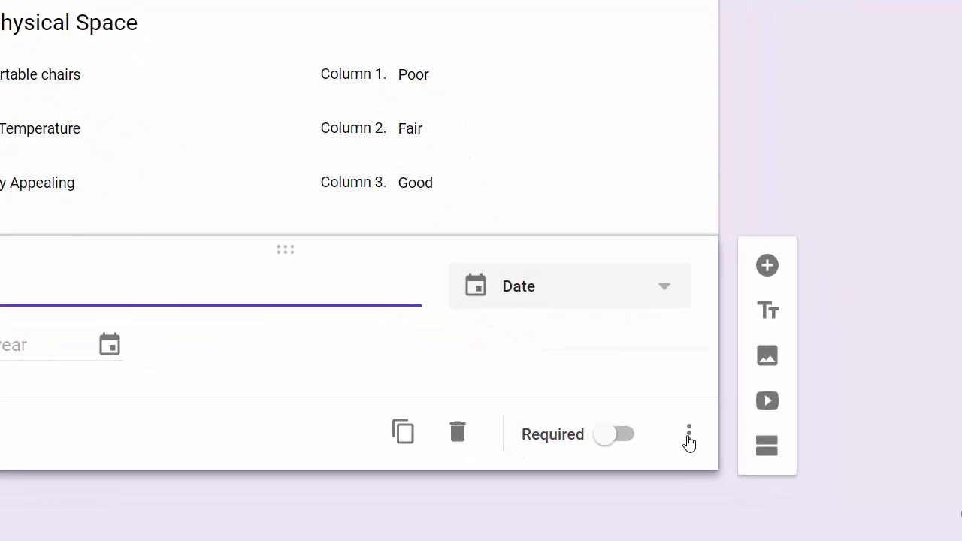
pyautogui.click(690, 436)
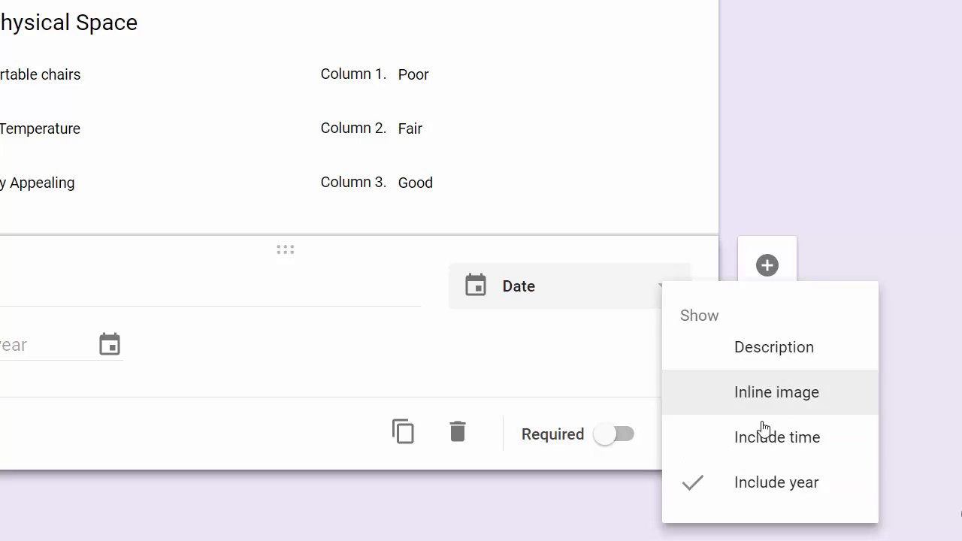
pyautogui.click(614, 385)
# - Check the additional options offered for the "Rate the Physical Space" grid question
pyautogui.click(511, 133)
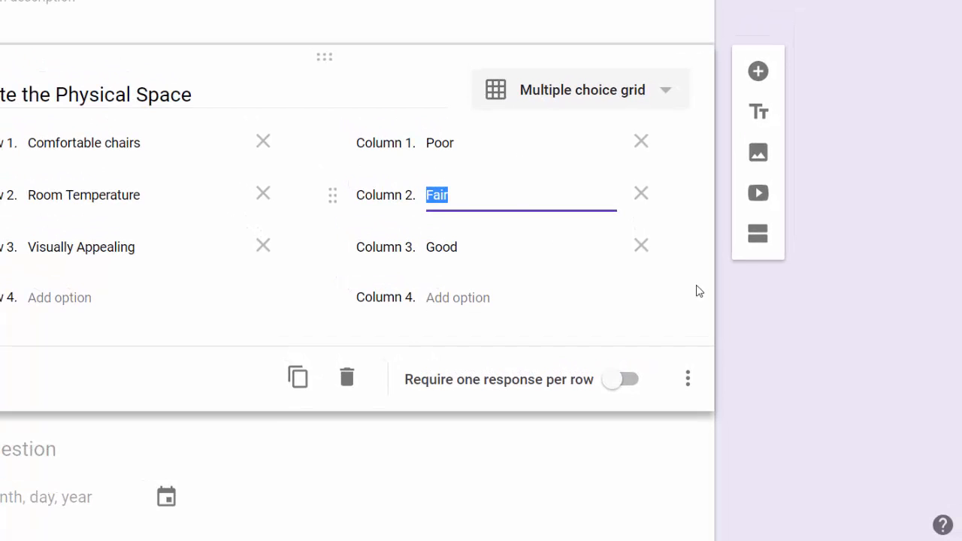
pyautogui.click(689, 384)
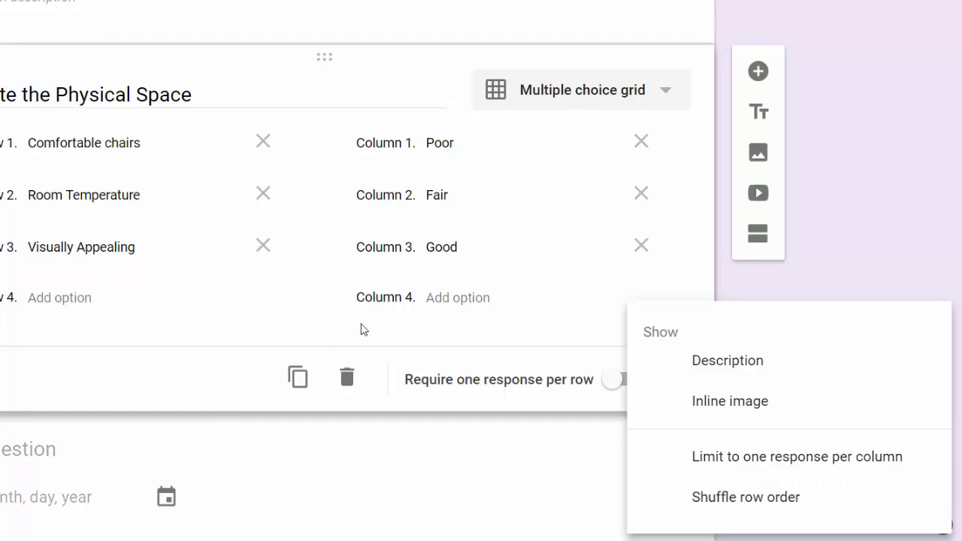
pyautogui.click(403, 318)
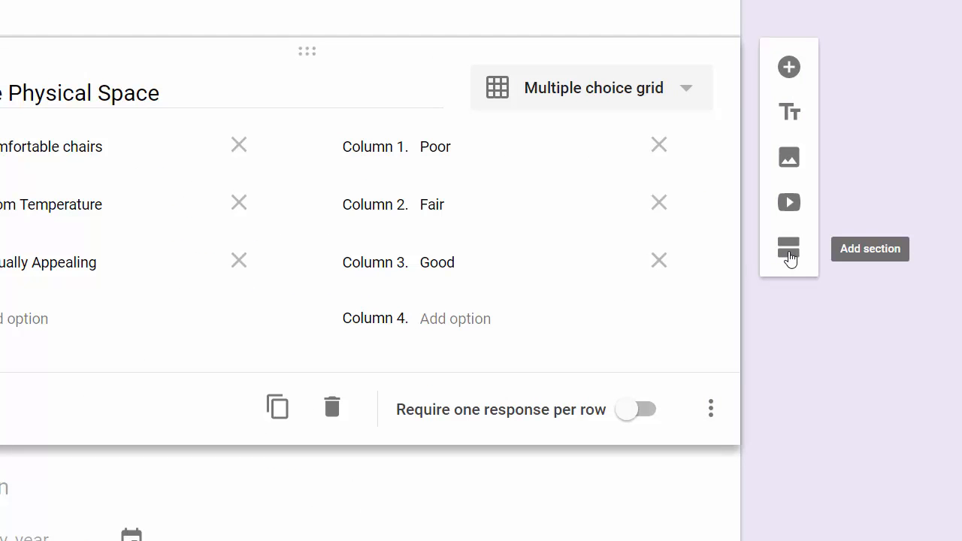
# - Add a new section after the "Rate the Physical Space" question and review the form's two-section layout
pyautogui.click(790, 254)
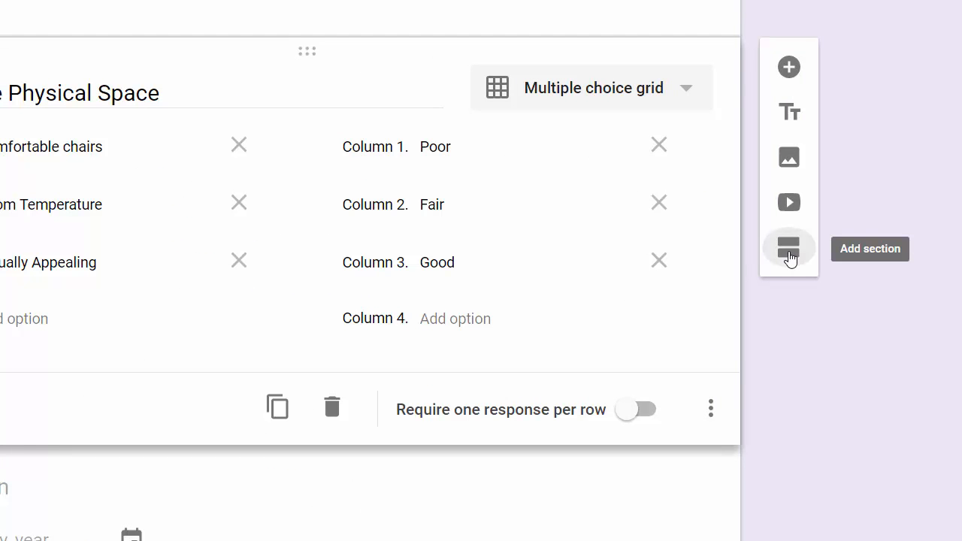
pyautogui.scroll(-2, 791, 258)
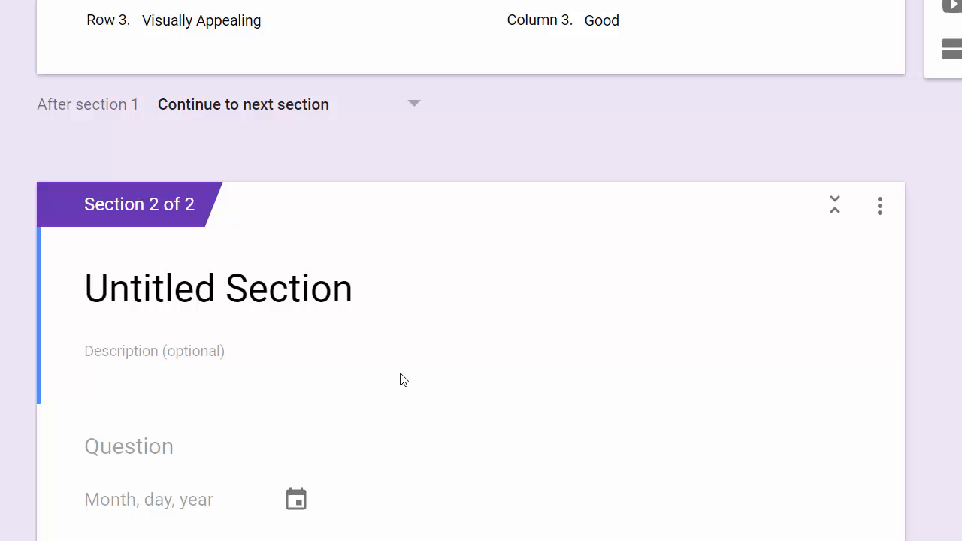
pyautogui.scroll(-1, 823, 210)
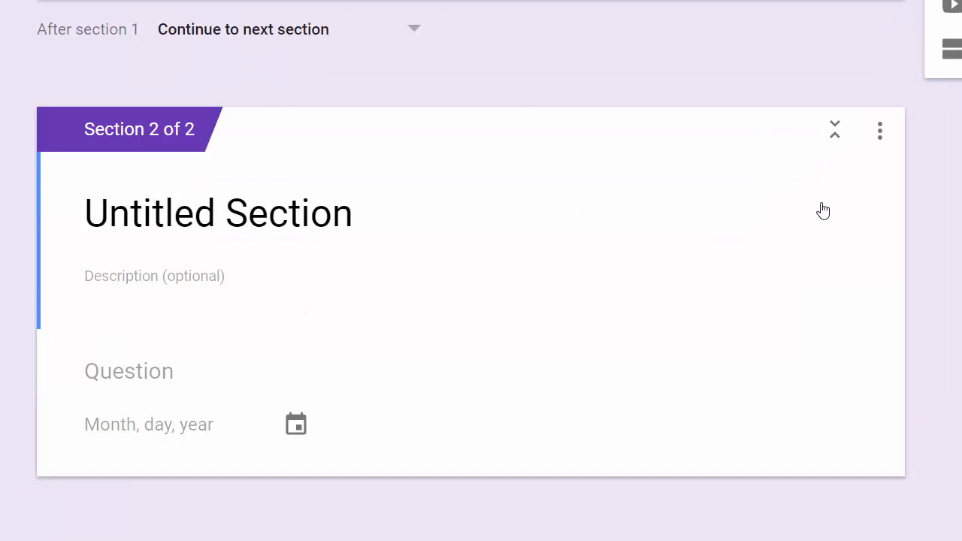
pyautogui.scroll(5, 824, 211)
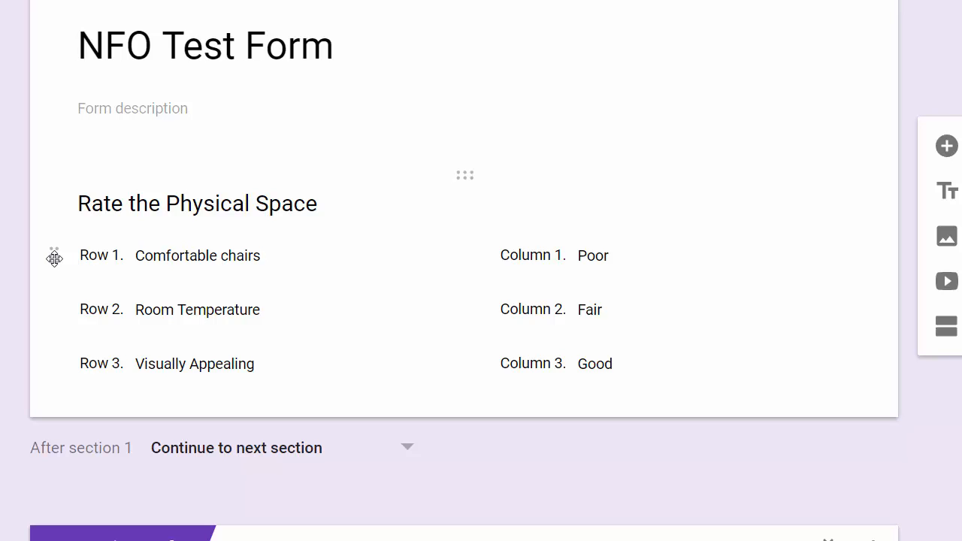
# - Reorder the grid's rows to Room Temperature, Visually Appealing, Comfortable chairs
pyautogui.moveTo(54, 258); pyautogui.dragTo(51, 308)
pyautogui.moveTo(61, 367); pyautogui.dragTo(45, 291)
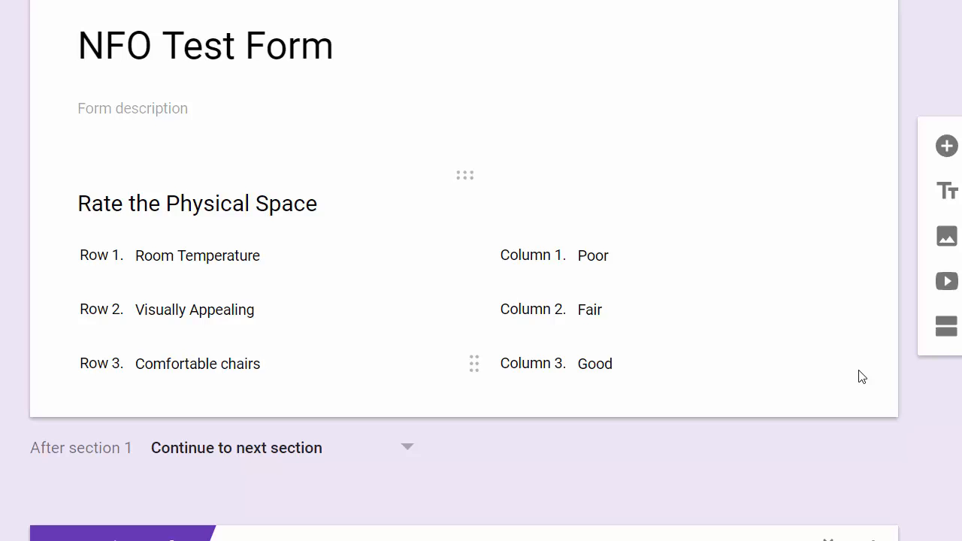
# - Insert the "support" image from the computer's Pictures folder below the Date question in section 2 and title it "Rate the Image"
pyautogui.scroll(-3, 694, 526)
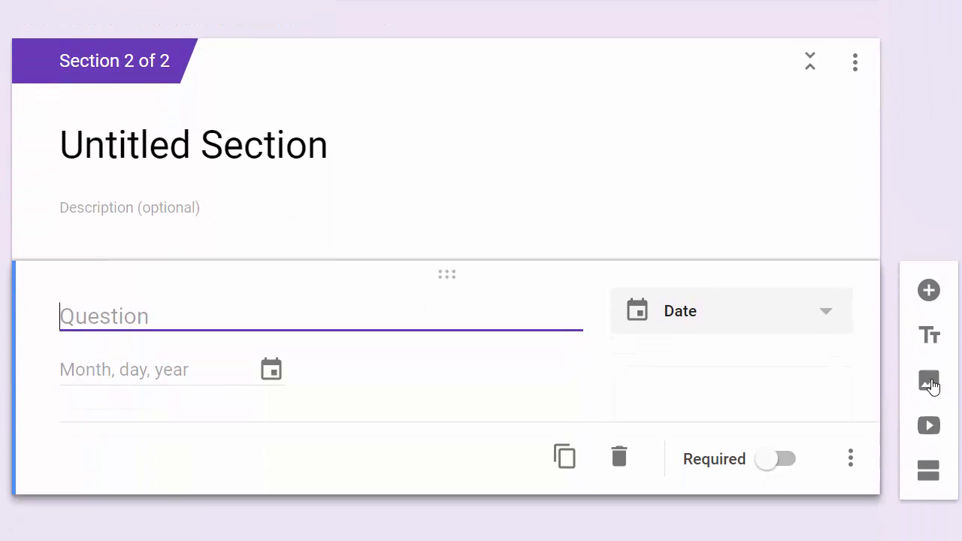
pyautogui.click(733, 340)
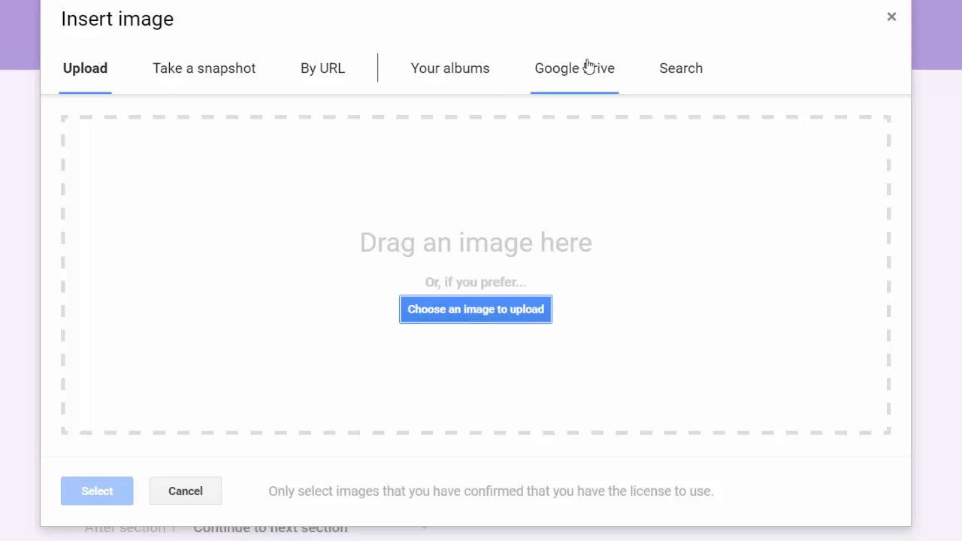
pyautogui.click(479, 308)
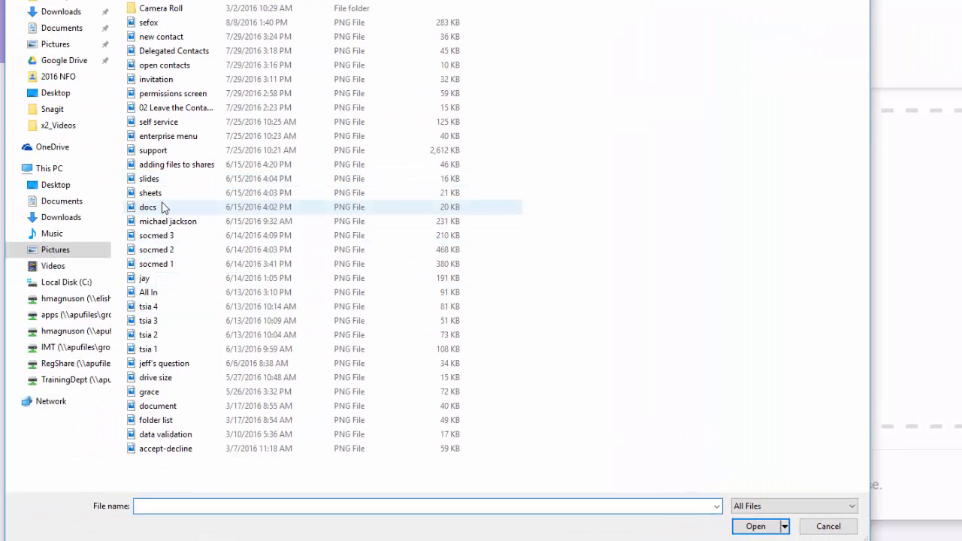
pyautogui.click(153, 152)
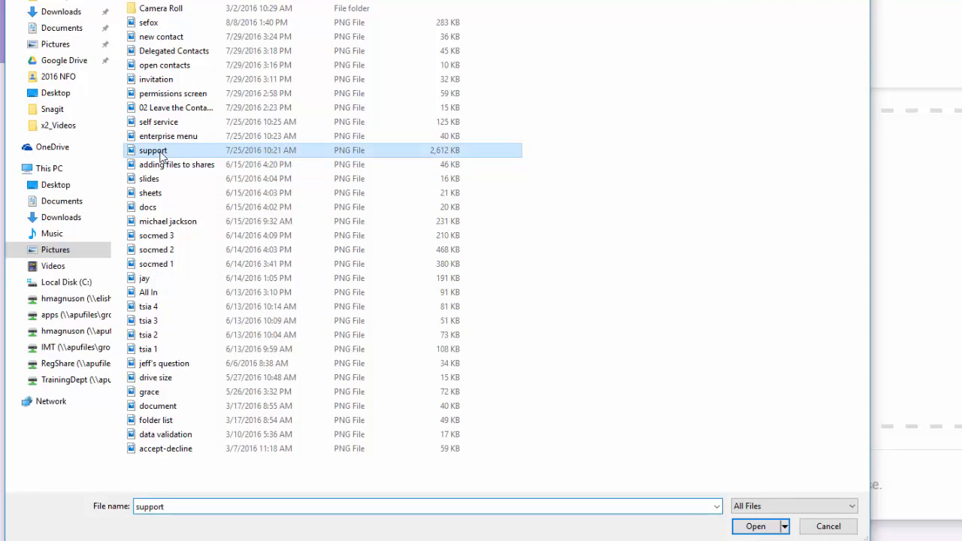
pyautogui.click(756, 526)
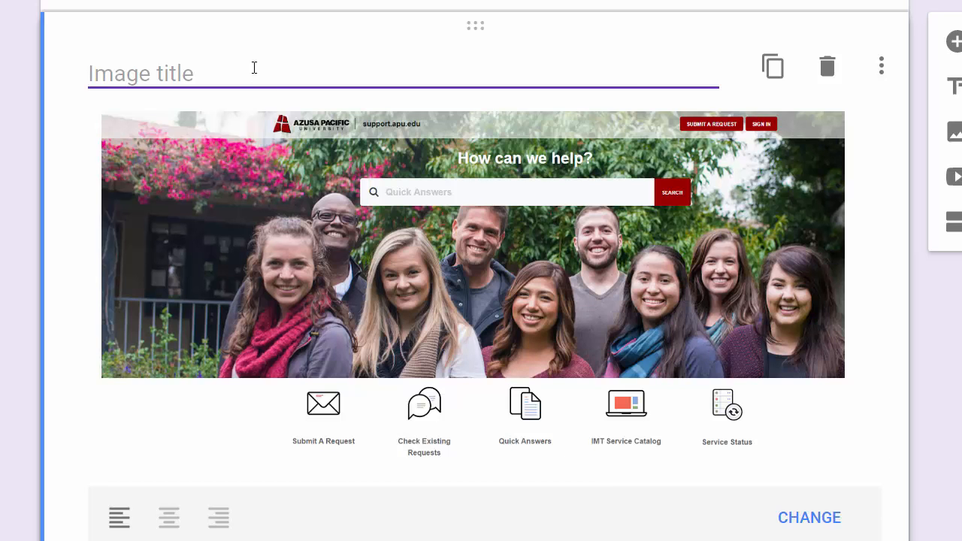
pyautogui.write('Rate the Image')
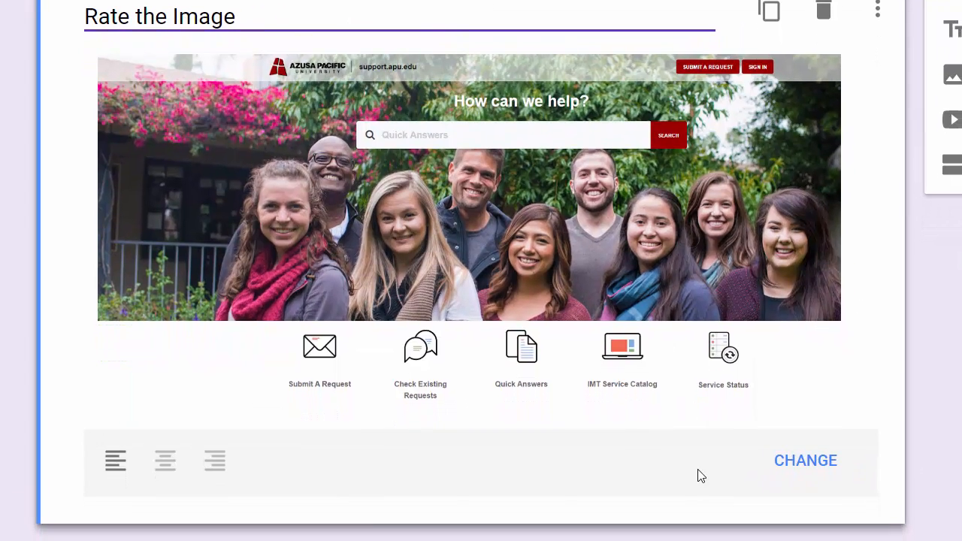
pyautogui.click(698, 475)
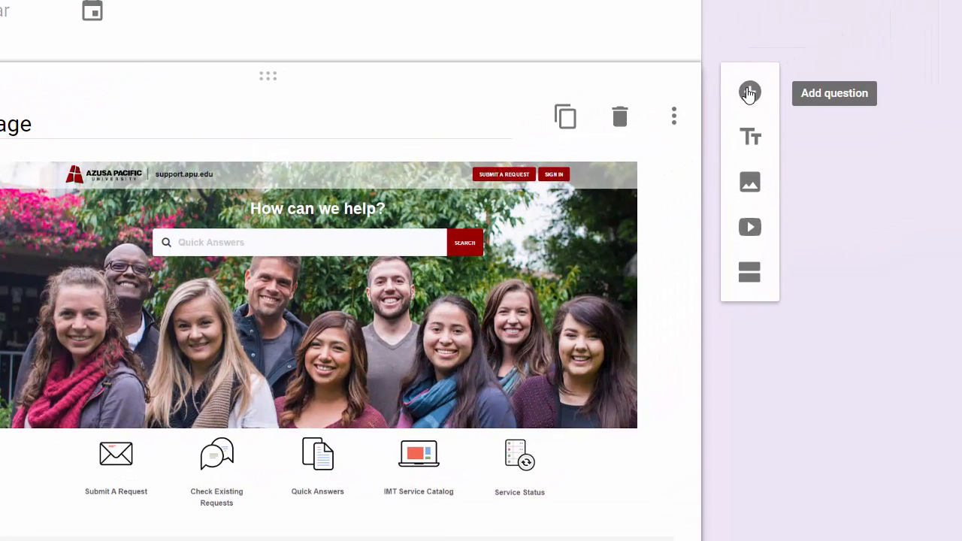
# - Add a question titled "Rate the Picture" below the image and set its type to Linear scale
pyautogui.click(790, 72)
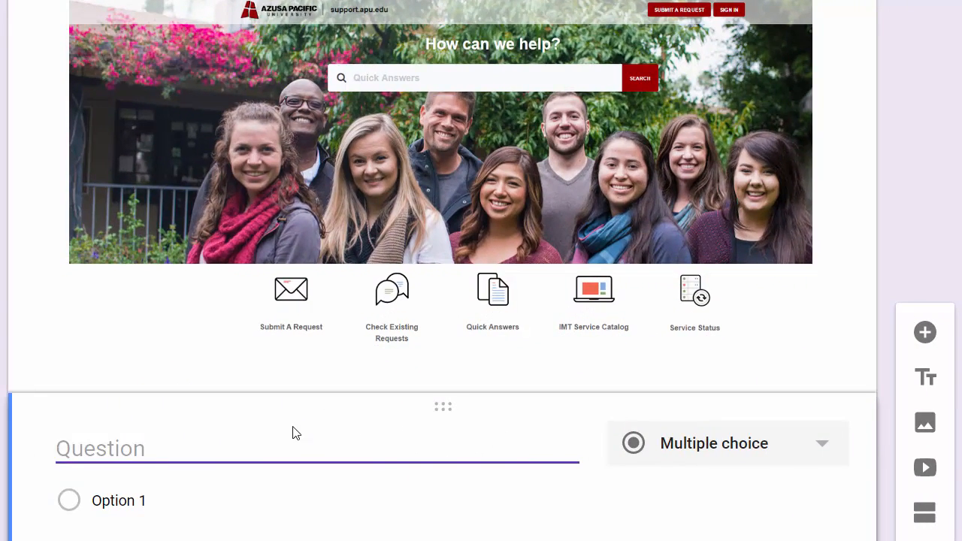
pyautogui.click(217, 480)
pyautogui.click(153, 447)
pyautogui.write('Rate the Picture')
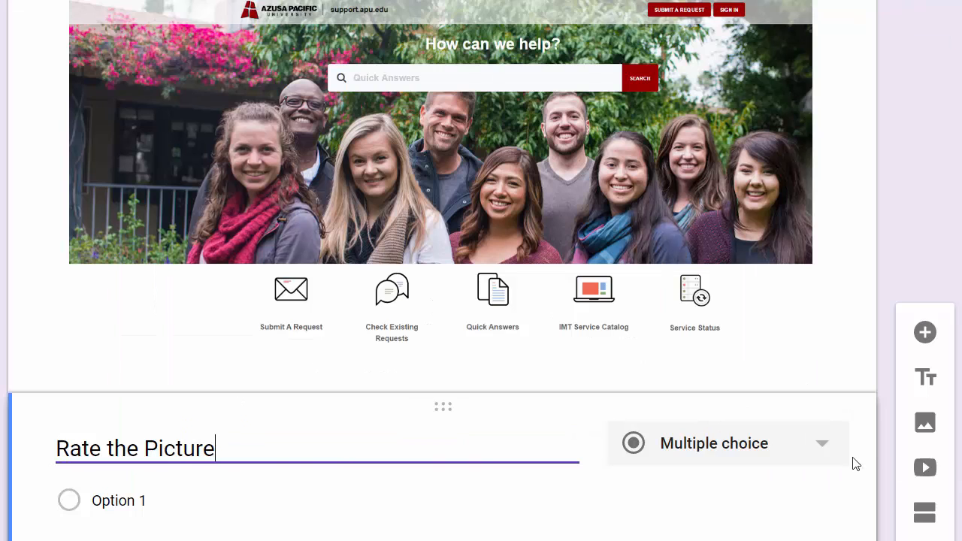
pyautogui.click(807, 451)
pyautogui.scroll(-3, 799, 444)
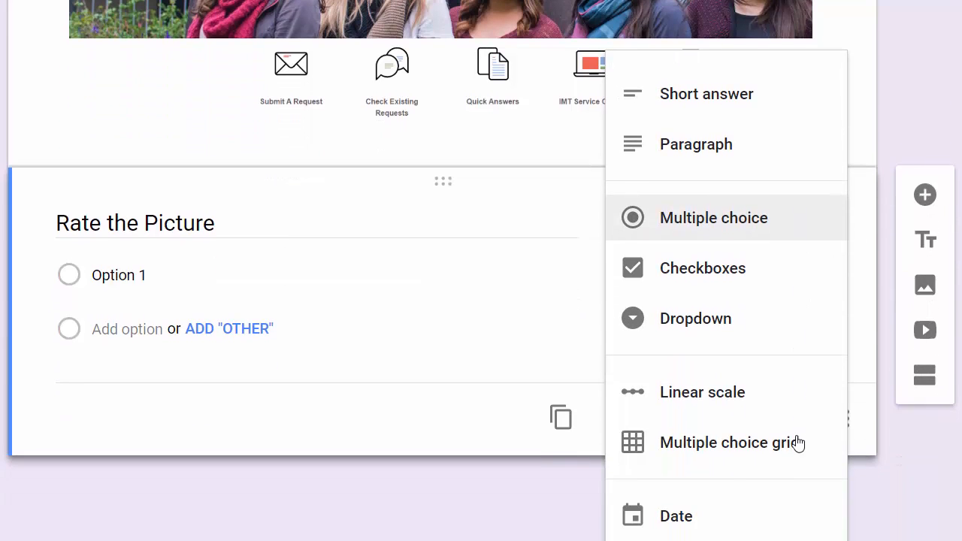
pyautogui.click(735, 401)
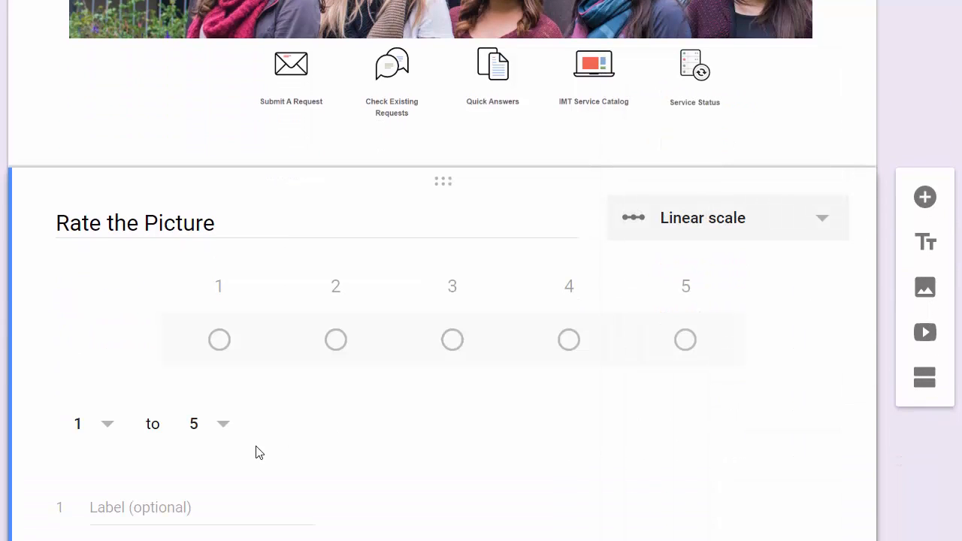
# - Label the low end (1) of the linear scale "Poor" and the high end (5) "Excellent!"
pyautogui.click(124, 501)
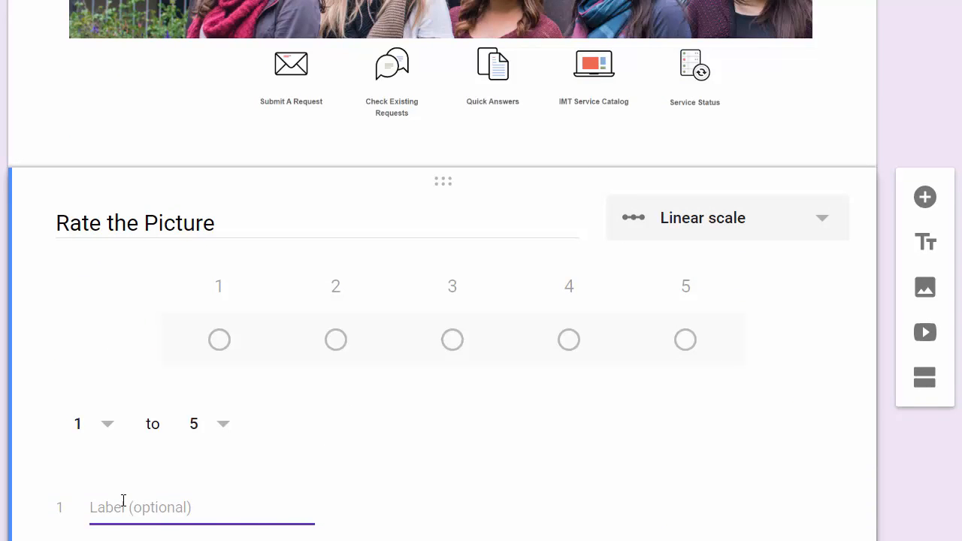
pyautogui.write('Poor')
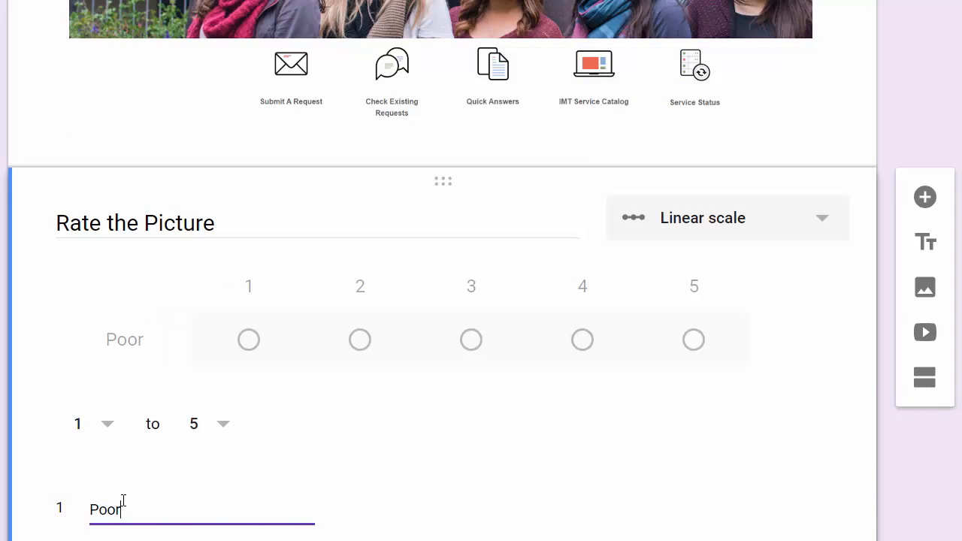
pyautogui.scroll(-3, 123, 501)
pyautogui.click(101, 337)
pyautogui.write('Excel')
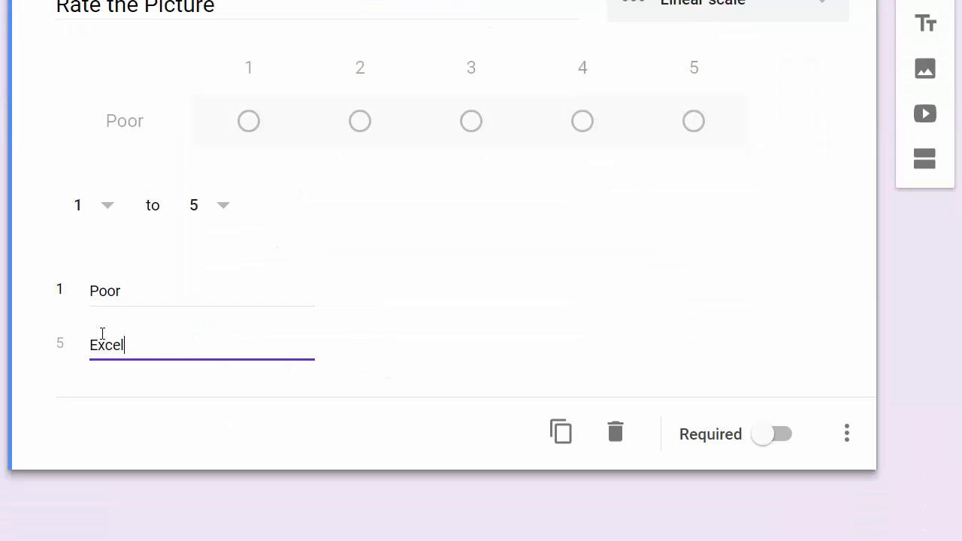
pyautogui.write('lent!')
# - Preview the form, review both sections including the image and scale question, and close the preview
pyautogui.scroll(5, 490, 288)
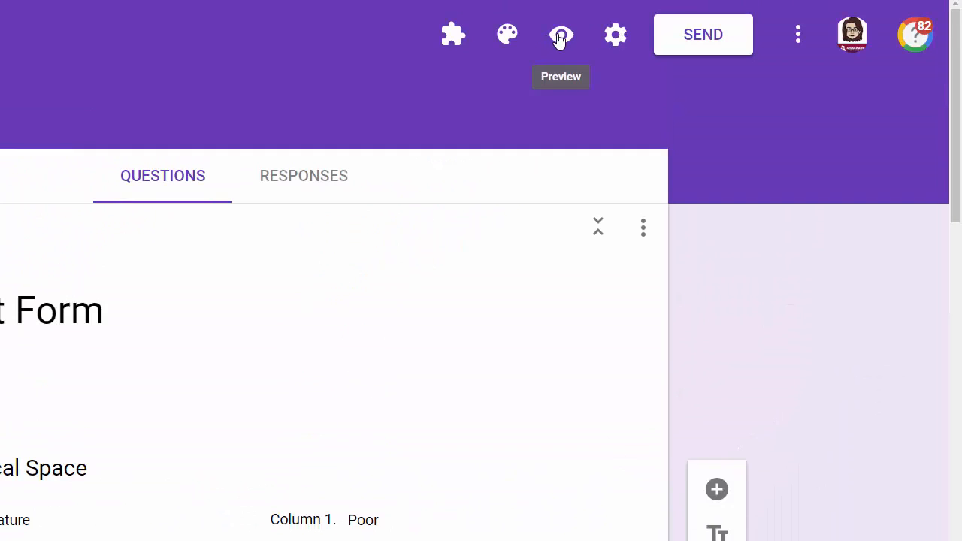
pyautogui.click(561, 35)
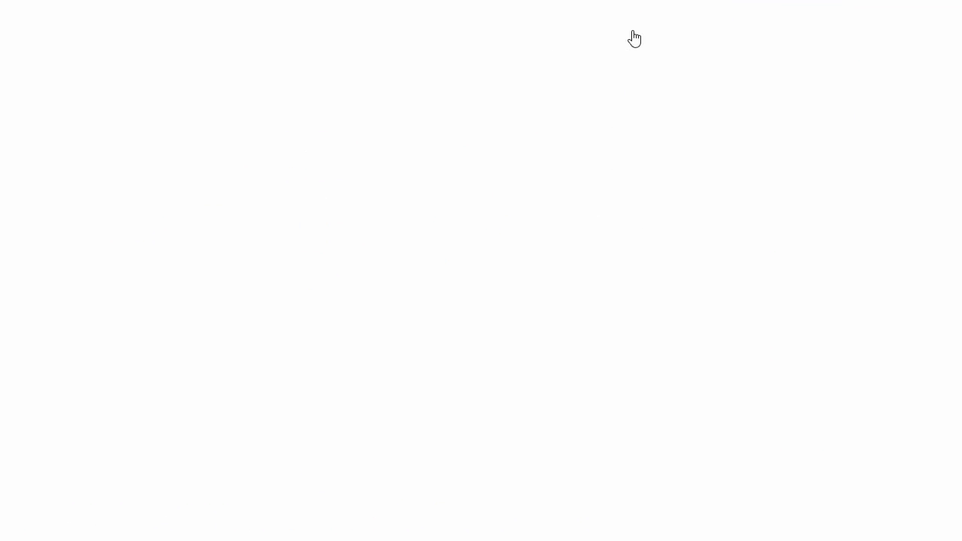
pyautogui.scroll(-3, 768, 276)
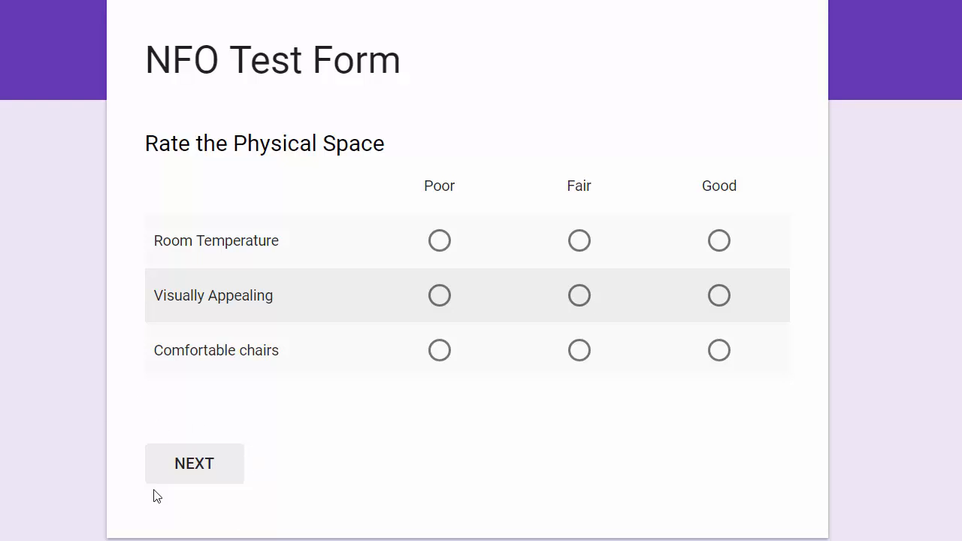
pyautogui.click(194, 478)
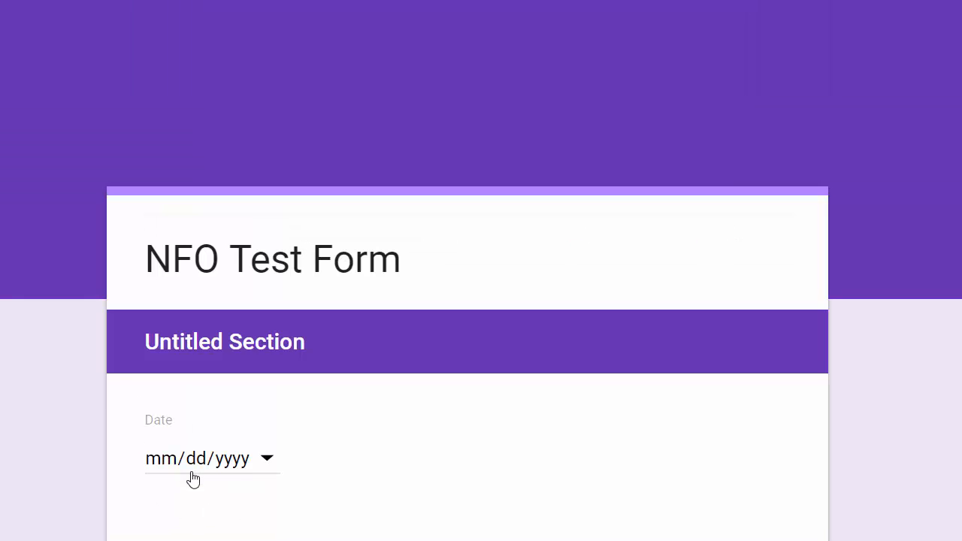
pyautogui.scroll(-3, 455, 393)
pyautogui.scroll(-3, 457, 383)
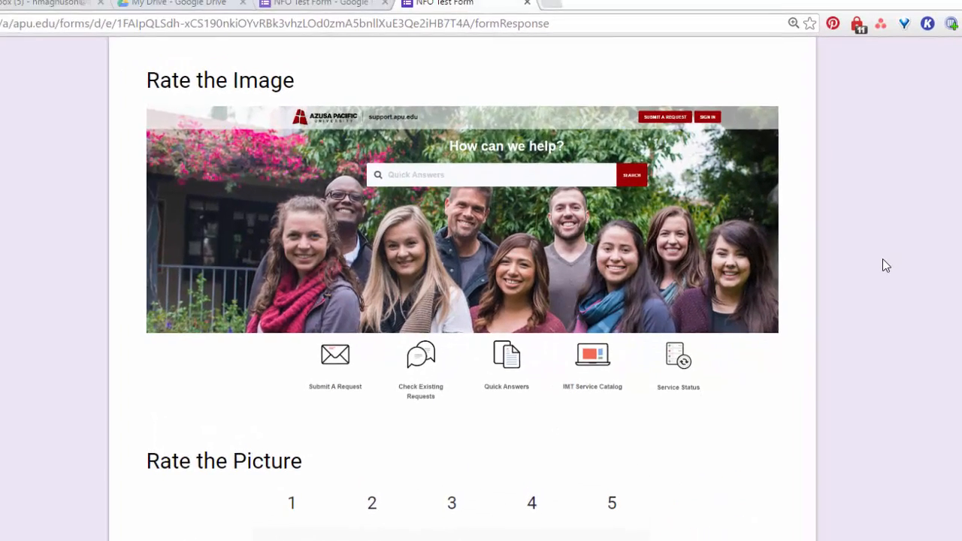
pyautogui.scroll(6, 858, 203)
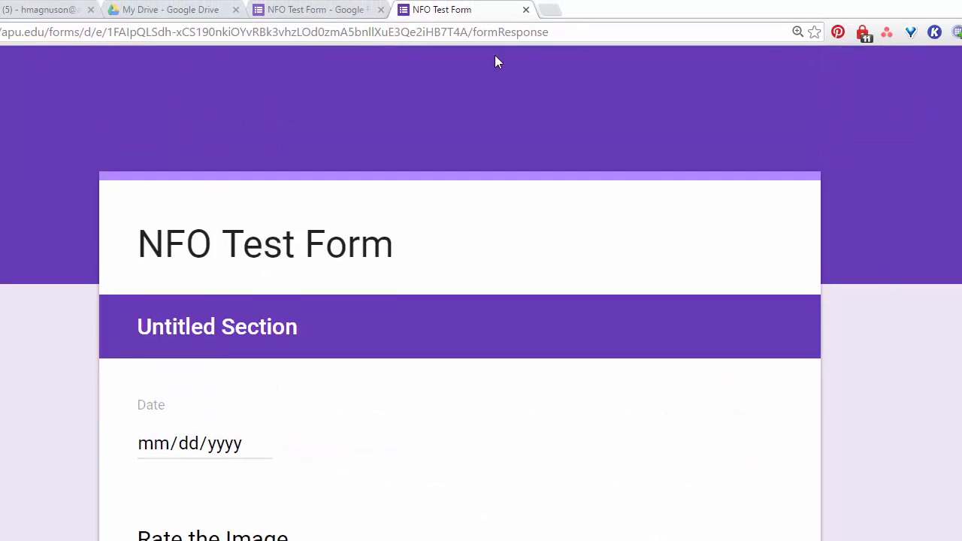
pyautogui.click(525, 11)
# - Check the YouTube search and URL options for adding a video without inserting one
pyautogui.scroll(-10, 421, 218)
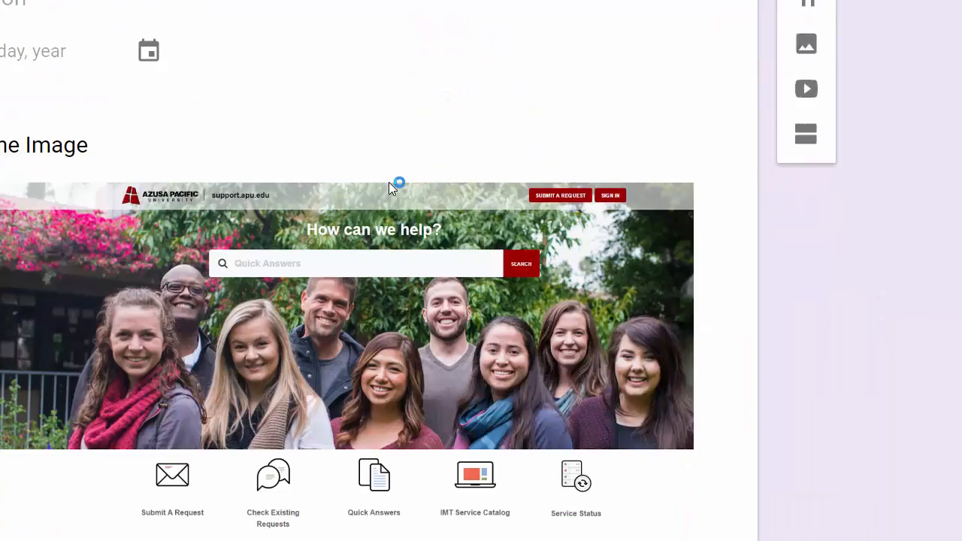
pyautogui.scroll(-3, 389, 182)
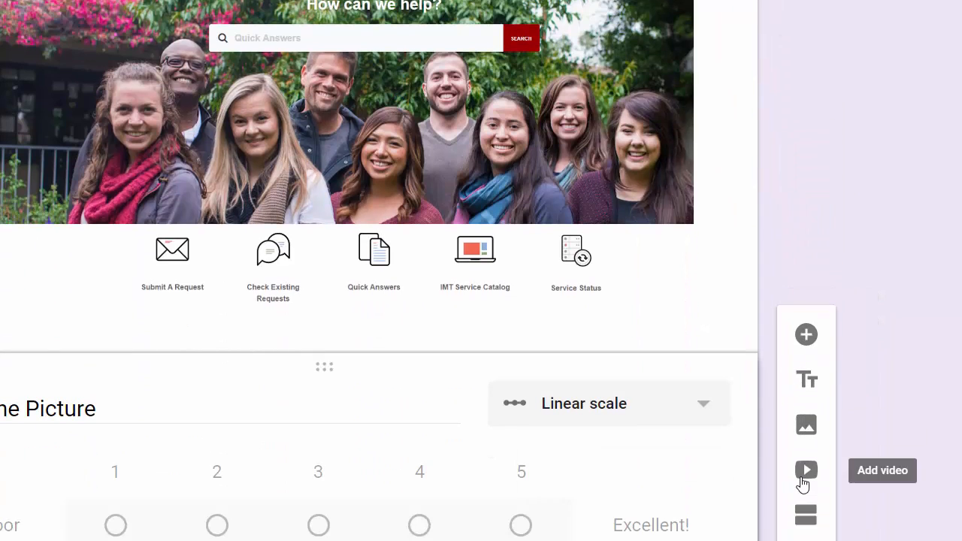
pyautogui.click(804, 475)
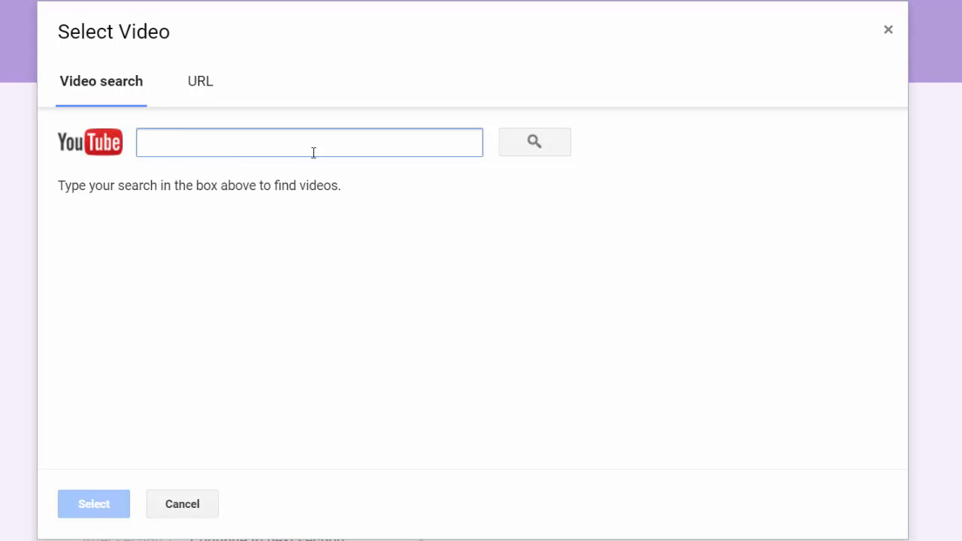
pyautogui.click(195, 84)
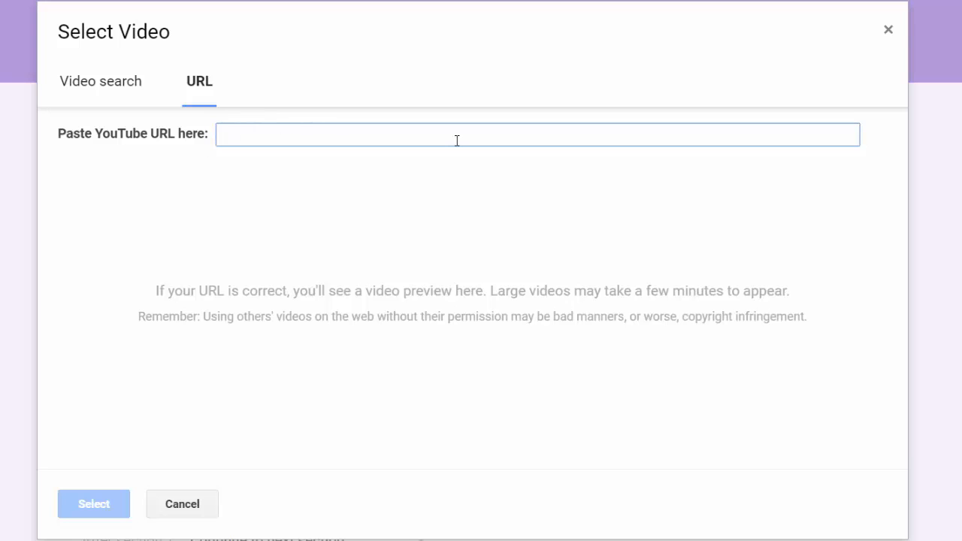
pyautogui.click(186, 512)
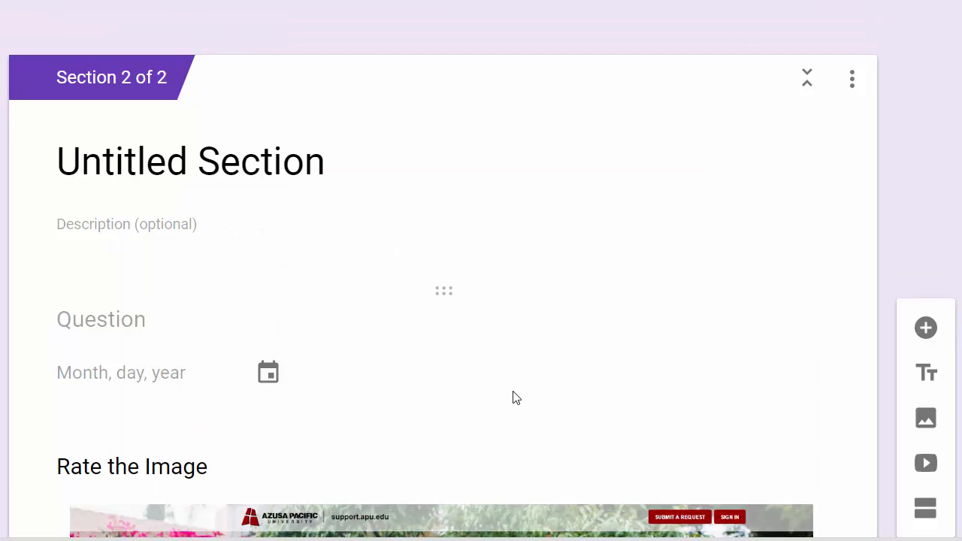
# - Examine the form's theme colors and the Birthday, Party and Other header image themes without applying any
pyautogui.scroll(8, 515, 397)
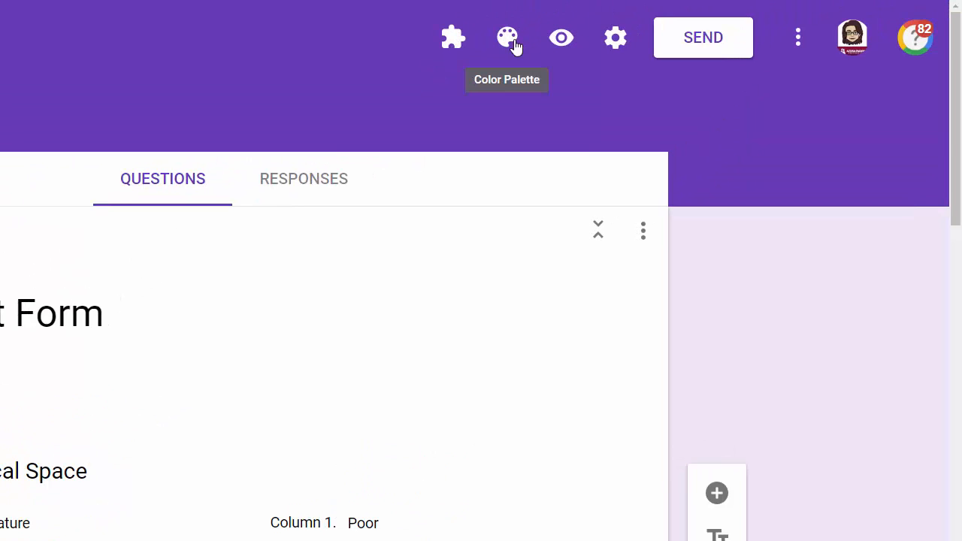
pyautogui.click(511, 41)
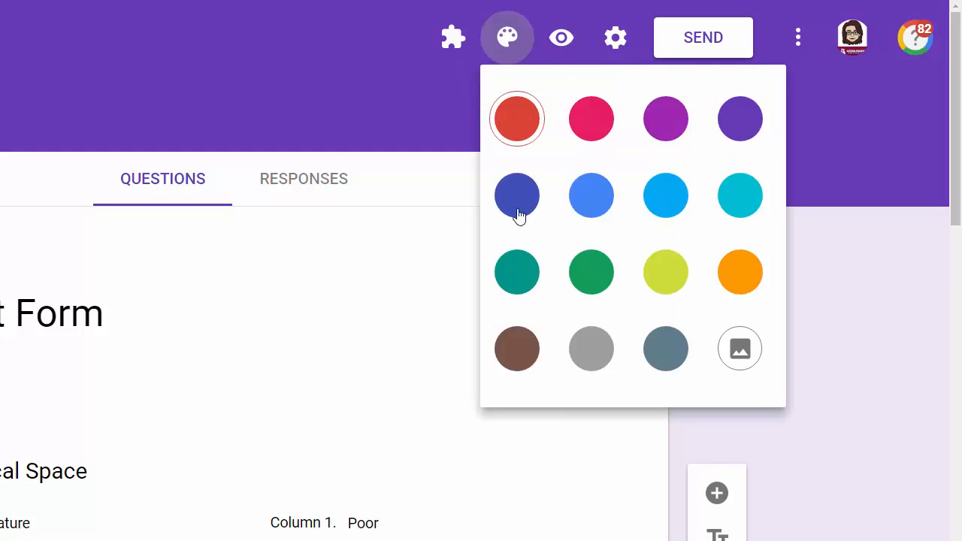
pyautogui.click(738, 359)
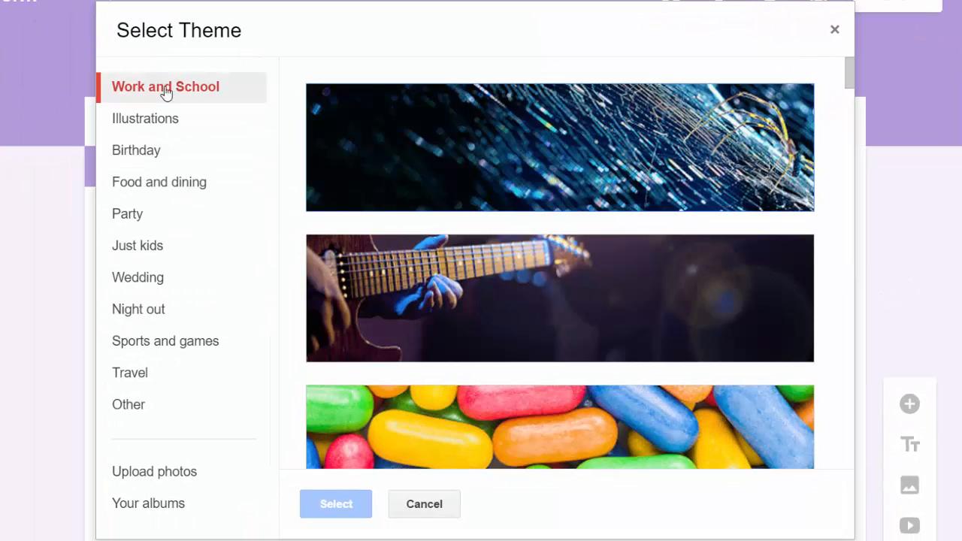
pyautogui.click(150, 150)
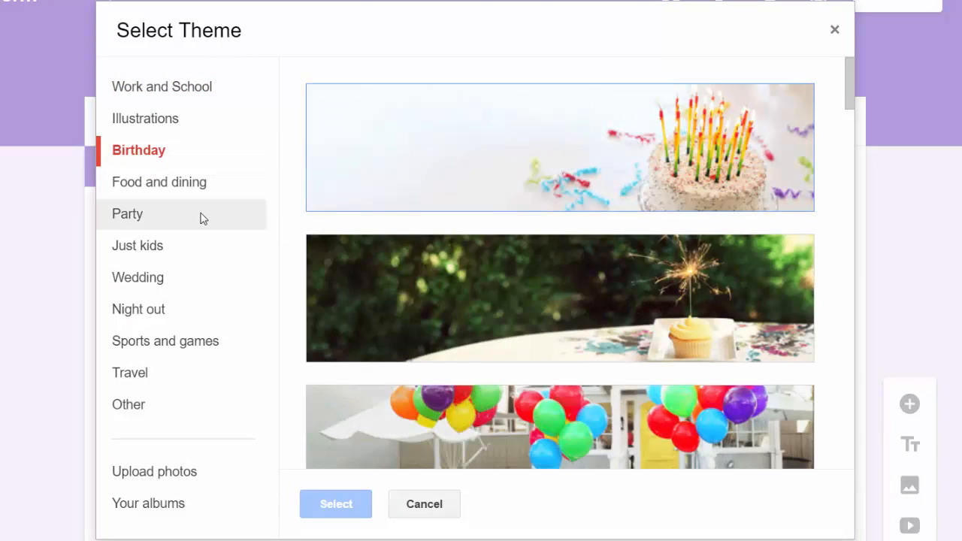
pyautogui.click(188, 215)
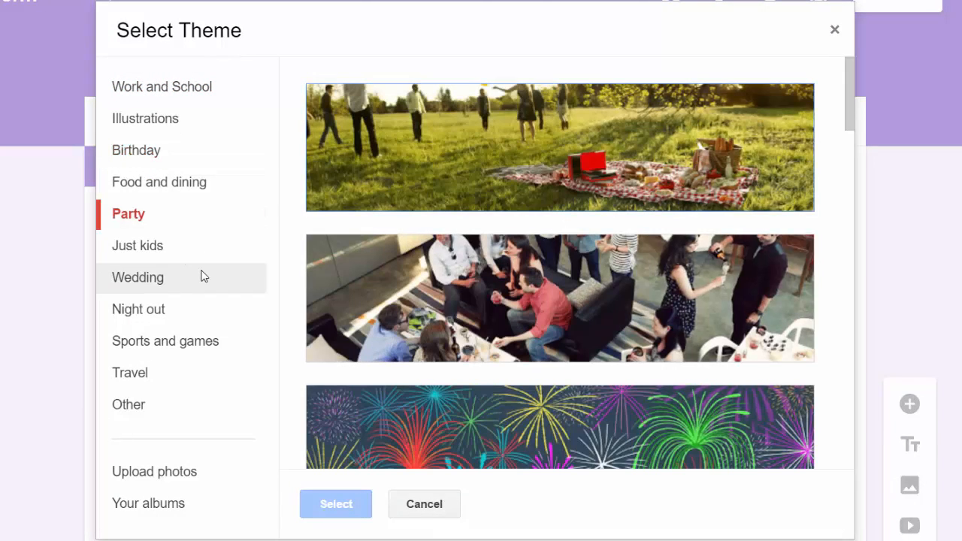
pyautogui.click(162, 405)
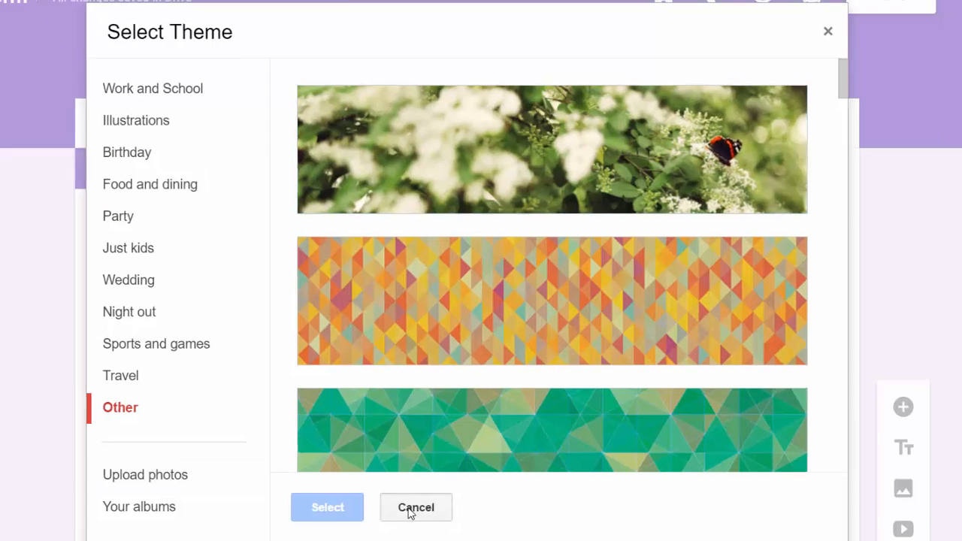
pyautogui.click(421, 505)
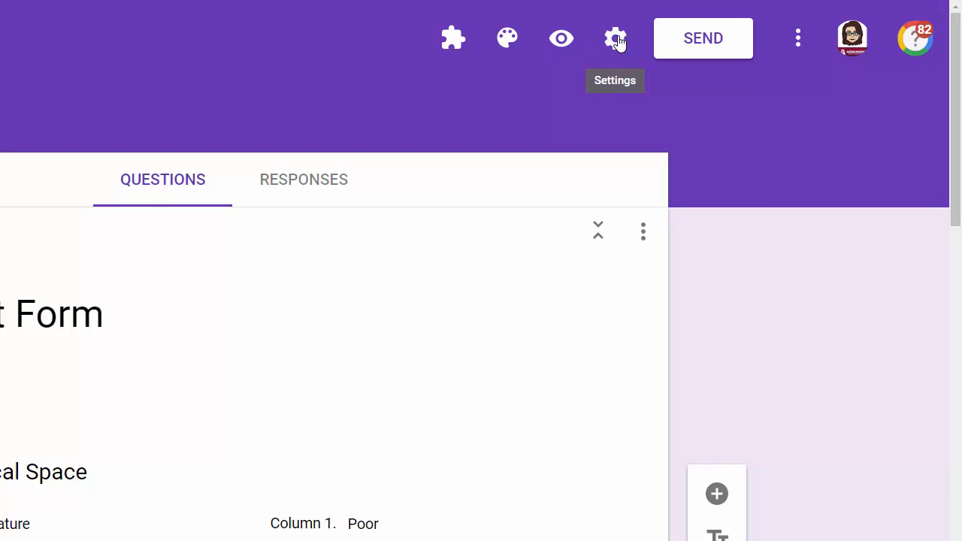
# - Open the form's general settings and try turning the restriction to Azusa Pacific University users off and back on
pyautogui.click(618, 42)
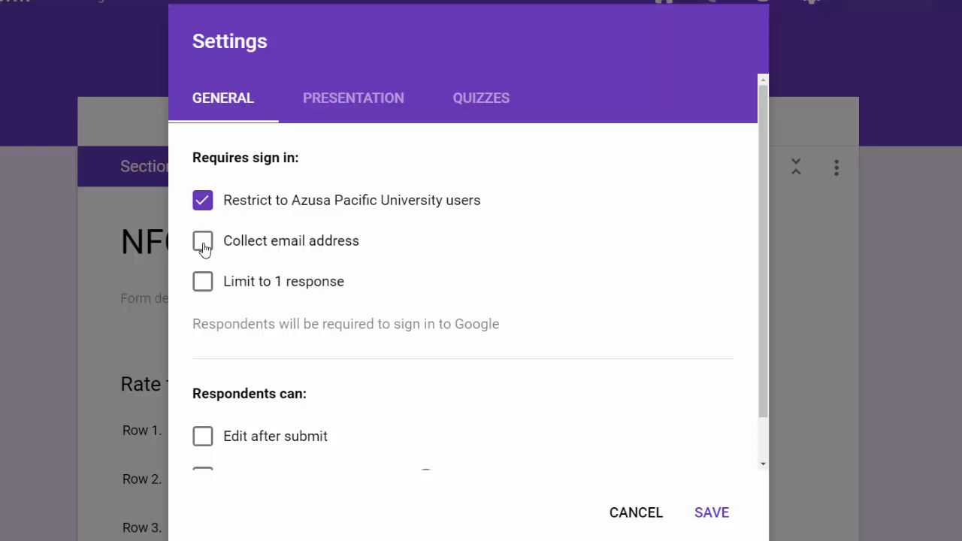
pyautogui.click(201, 205)
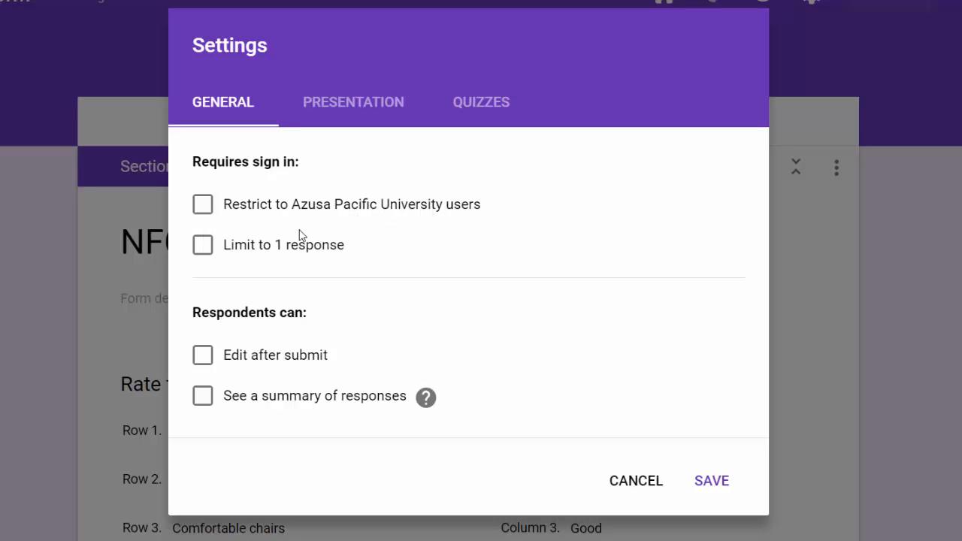
pyautogui.click(201, 214)
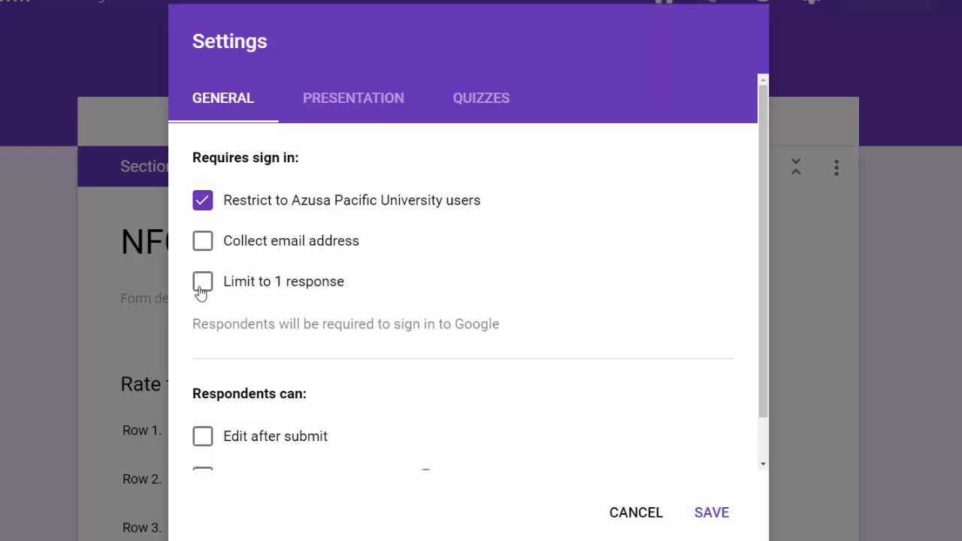
# - Review the remaining general settings, including what respondents can do, and leave the settings without saving
pyautogui.scroll(-1, 209, 293)
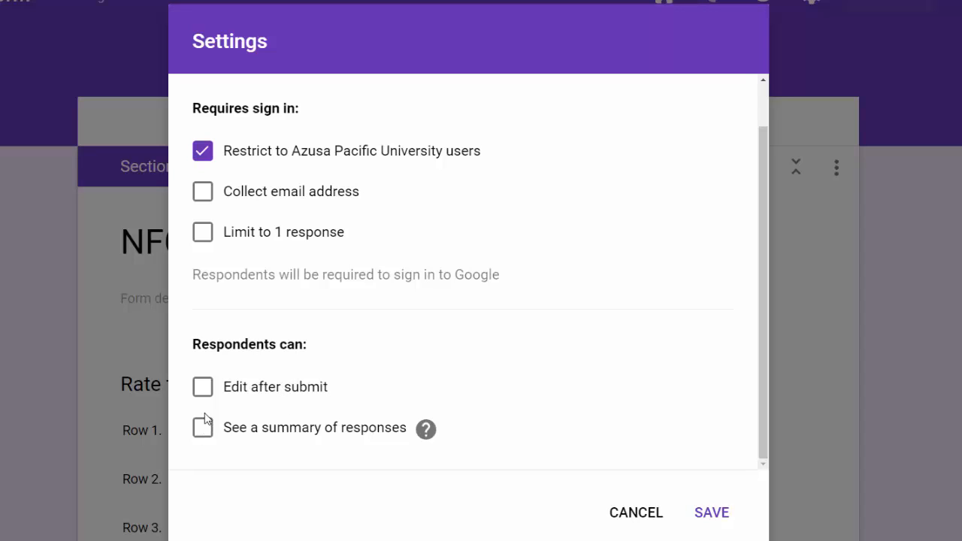
pyautogui.click(640, 514)
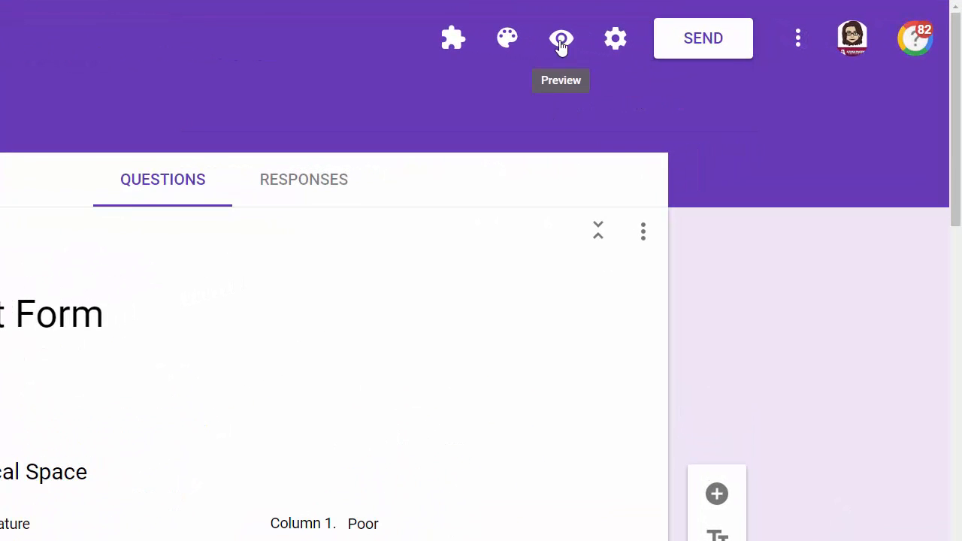
# - Open the form's preview and copy its full web address
pyautogui.click(560, 42)
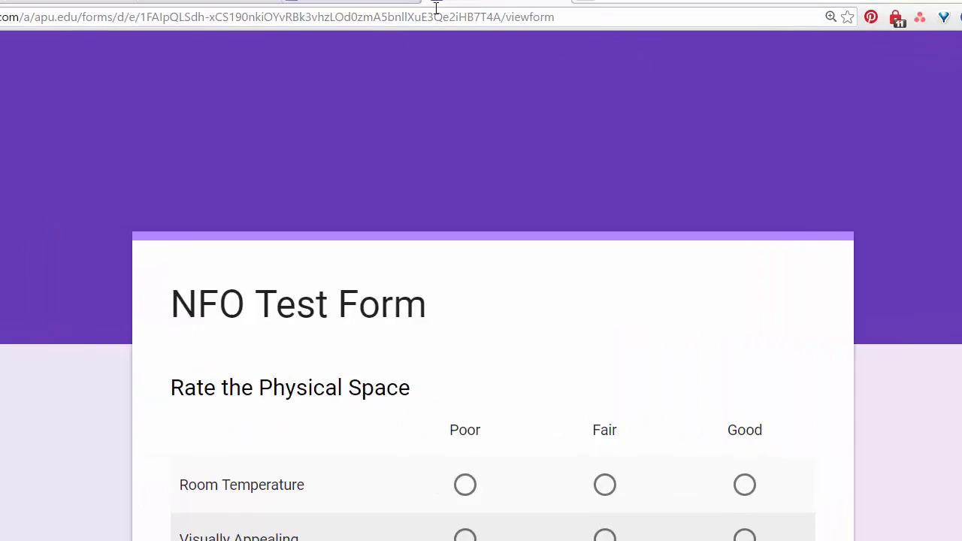
pyautogui.click(694, 32)
pyautogui.hotkey('ctrl', 'c')
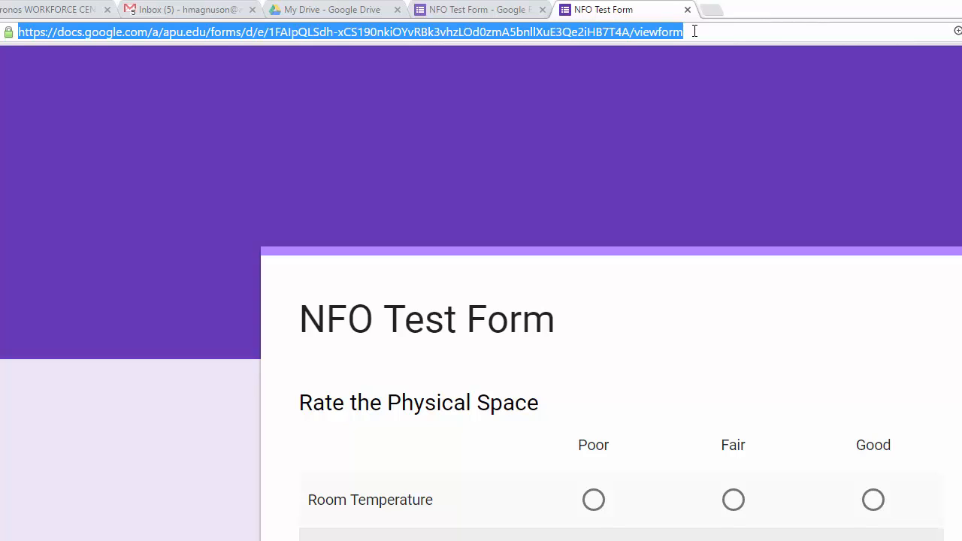
pyautogui.rightClick(337, 33)
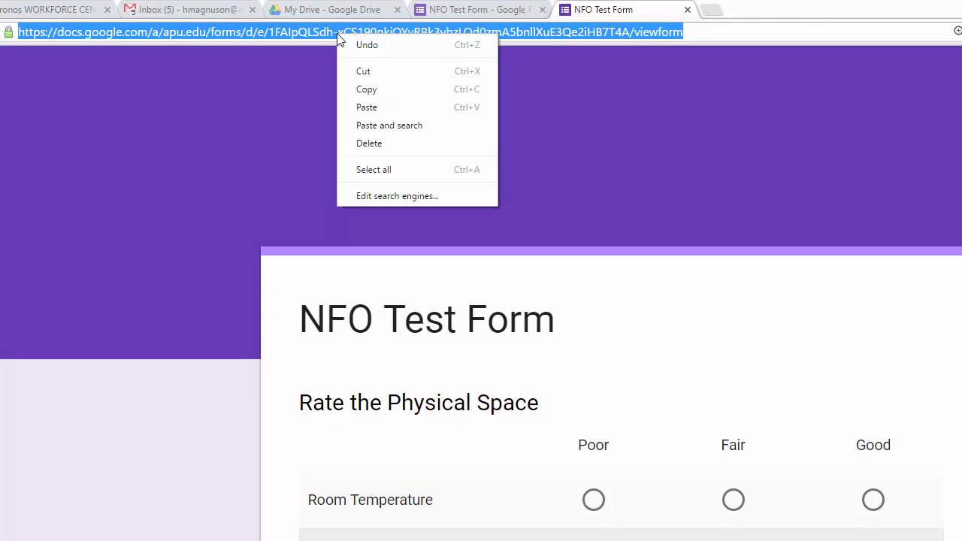
pyautogui.click(377, 91)
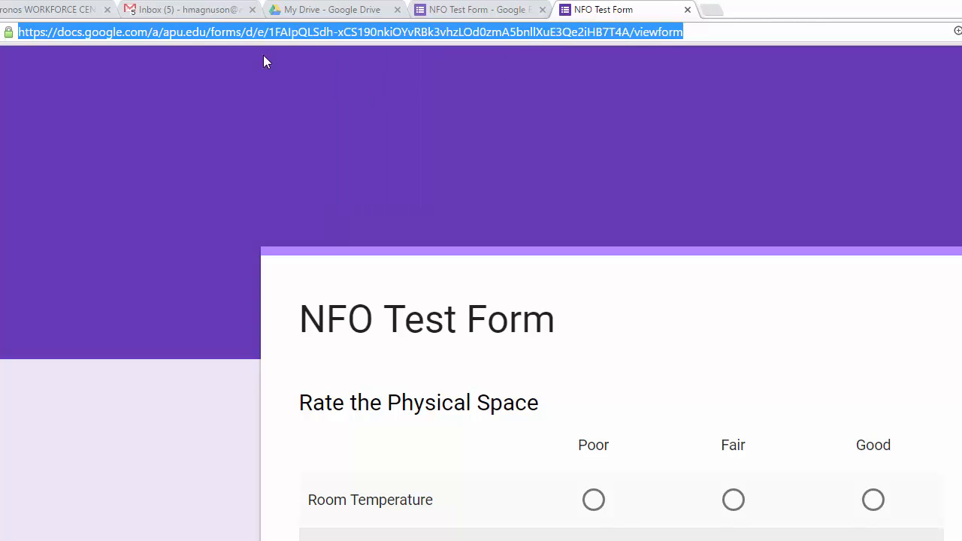
# - Switch to Gmail, start a new message and paste the copied form address into its body
pyautogui.click(146, 11)
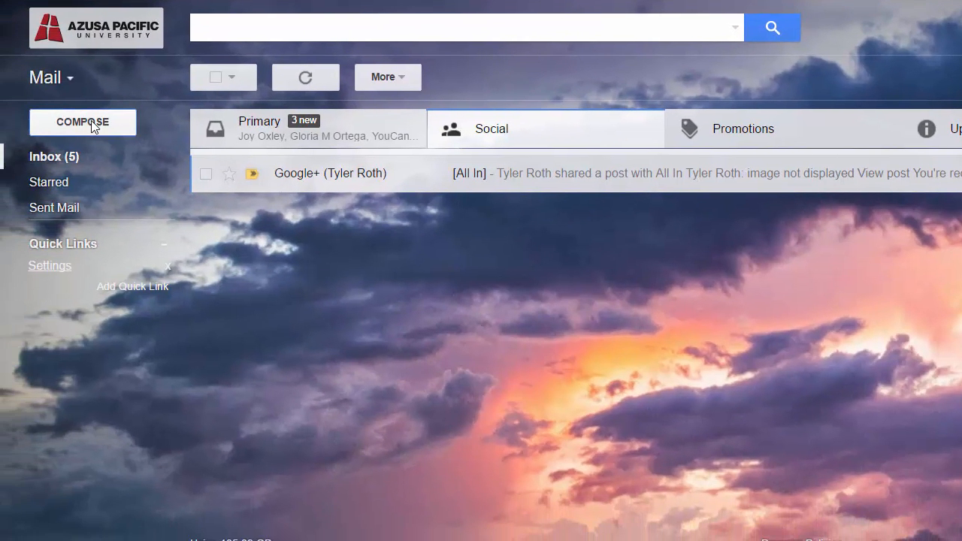
pyautogui.click(15, 170)
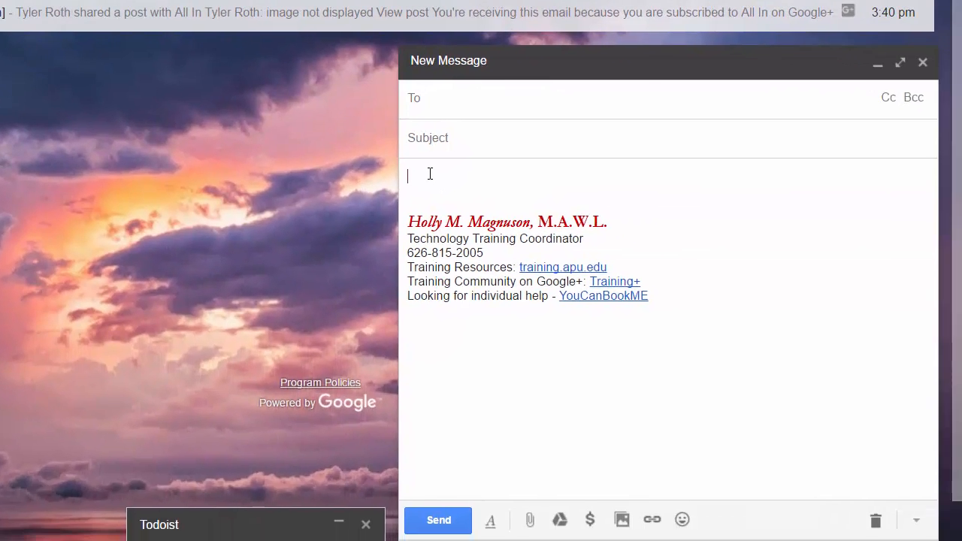
pyautogui.click(911, 334)
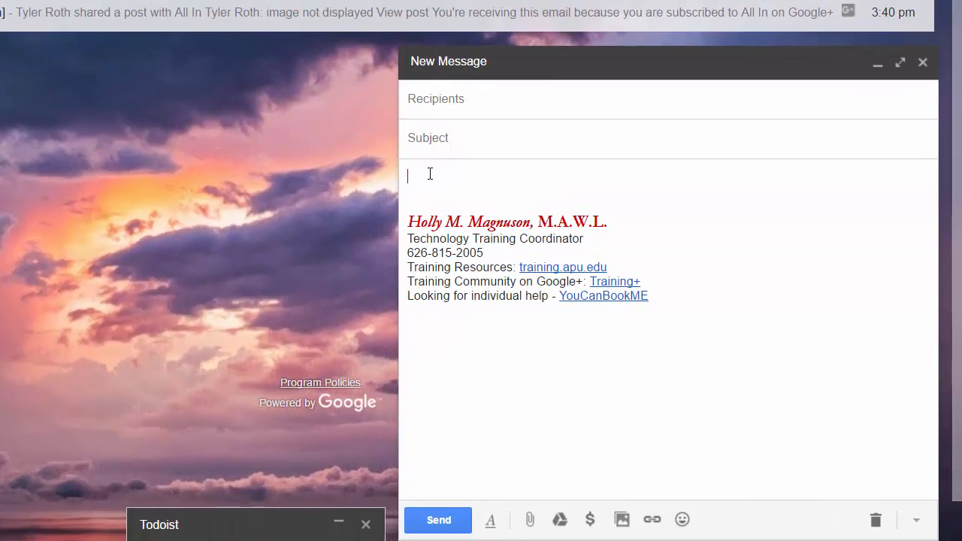
pyautogui.hotkey('ctrl', 'v')
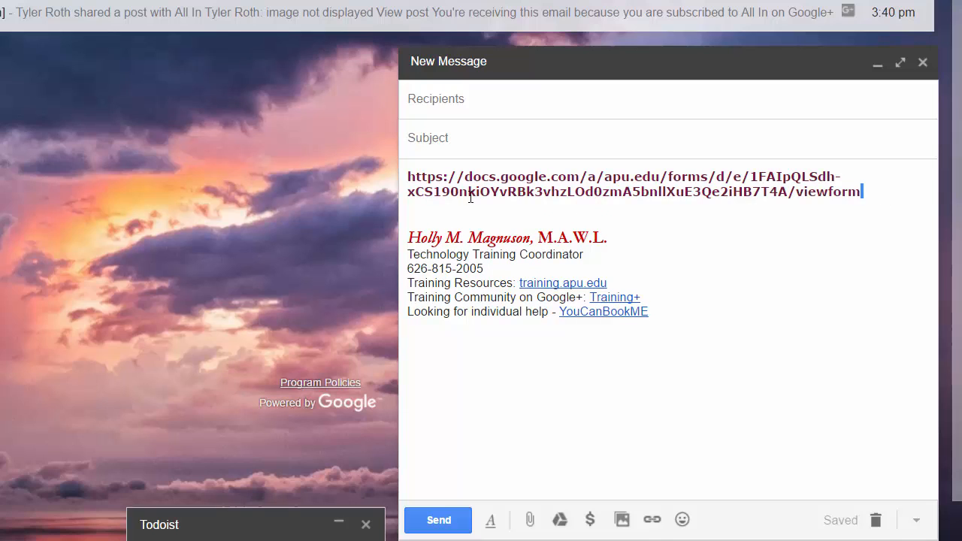
# - Replace the pasted address in the message body with the text "Click here to fill out the form"
pyautogui.tripleClick(439, 185)
pyautogui.hotkey('ctrl', 'x')
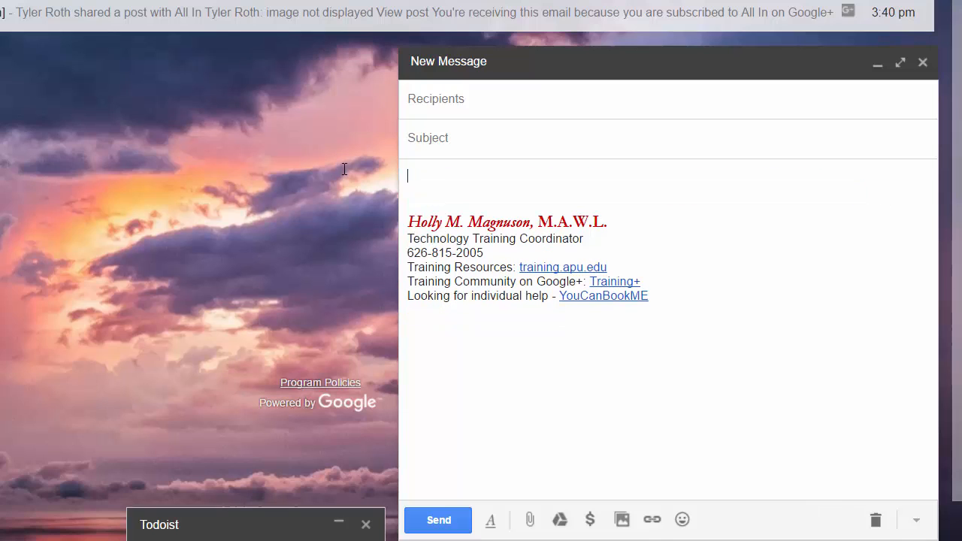
pyautogui.write('Click here to fill out the form')
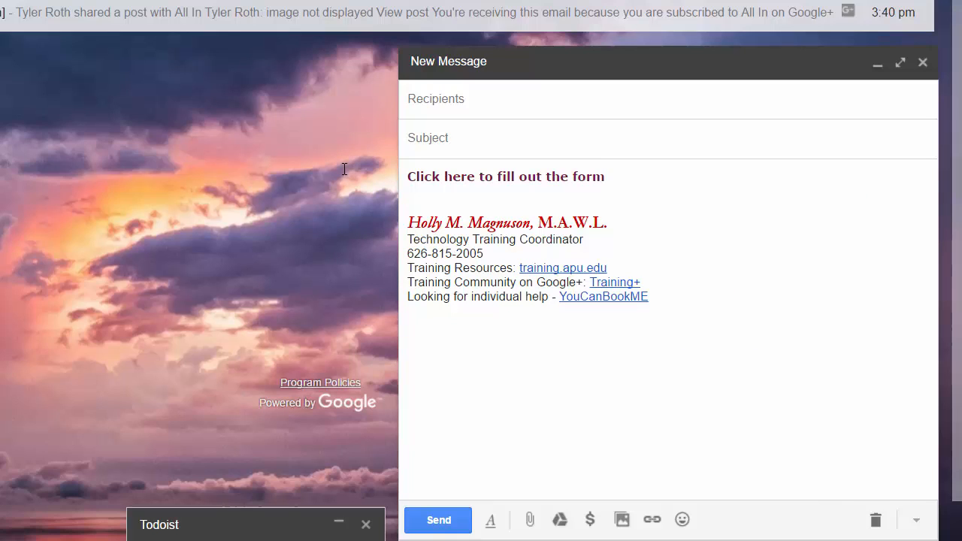
# - Link the whole text "Click here to fill out the form" to the copied form address and check the link's target
pyautogui.hotkey('ctrl', 'shift', 'Left')
pyautogui.hotkey('ctrl', 'shift', 'Left')
pyautogui.hotkey('ctrl', 'shift', 'Left')
pyautogui.hotkey('ctrl', 'shift', 'Left')
pyautogui.hotkey('ctrl', 'shift', 'Left')
pyautogui.hotkey('ctrl', 'shift', 'Left')
pyautogui.hotkey('ctrl', 'shift', 'Left')
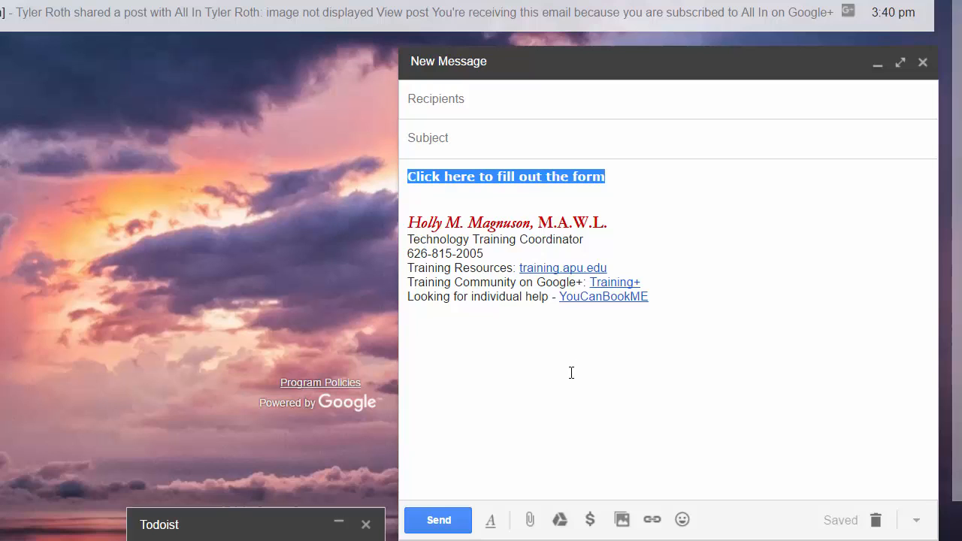
pyautogui.click(653, 520)
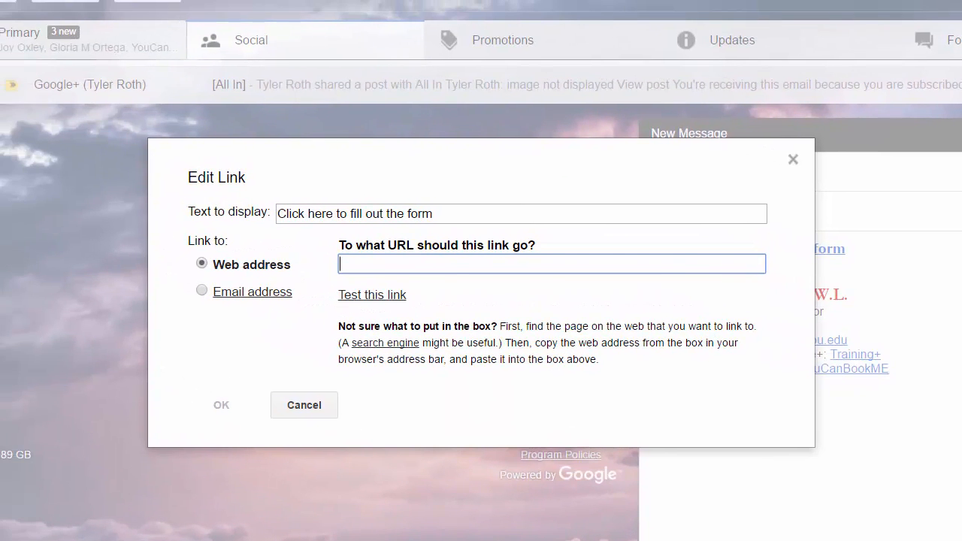
pyautogui.hotkey('ctrl', 'v')
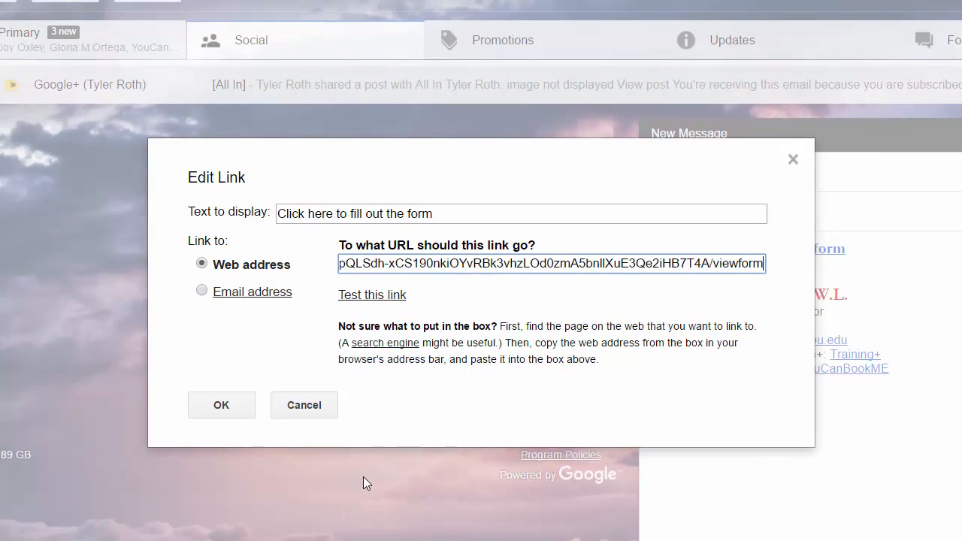
pyautogui.click(212, 411)
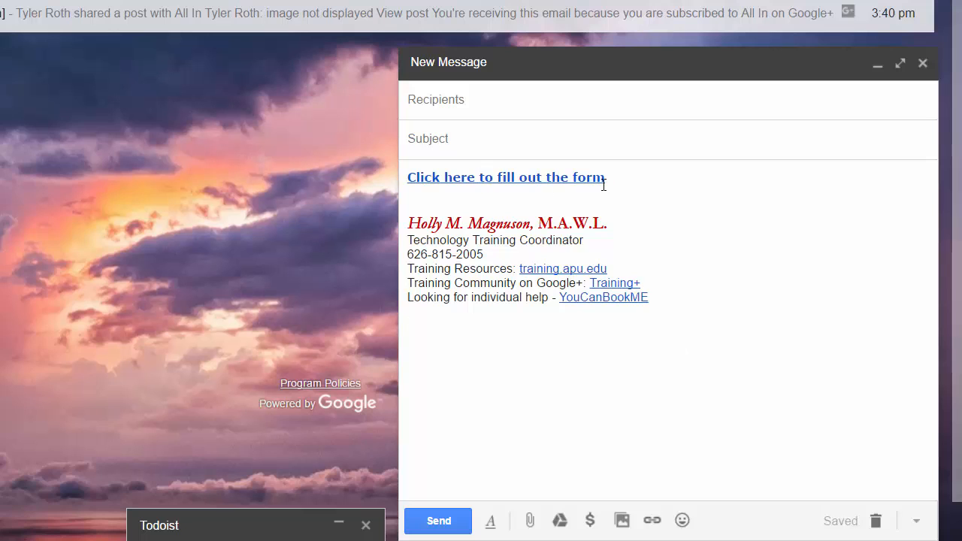
pyautogui.click(545, 178)
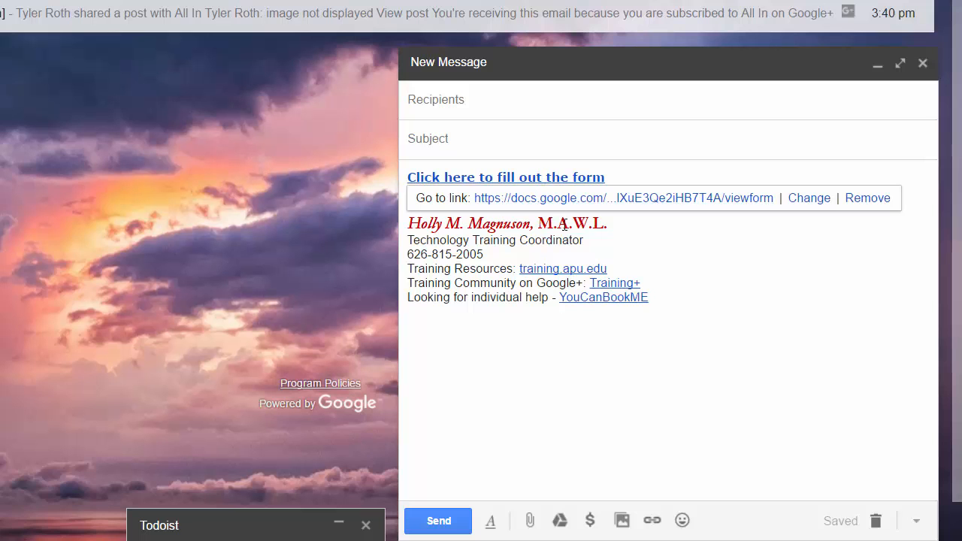
# - Return to the NFO Test Form editor and open the form's responses
pyautogui.click(734, 262)
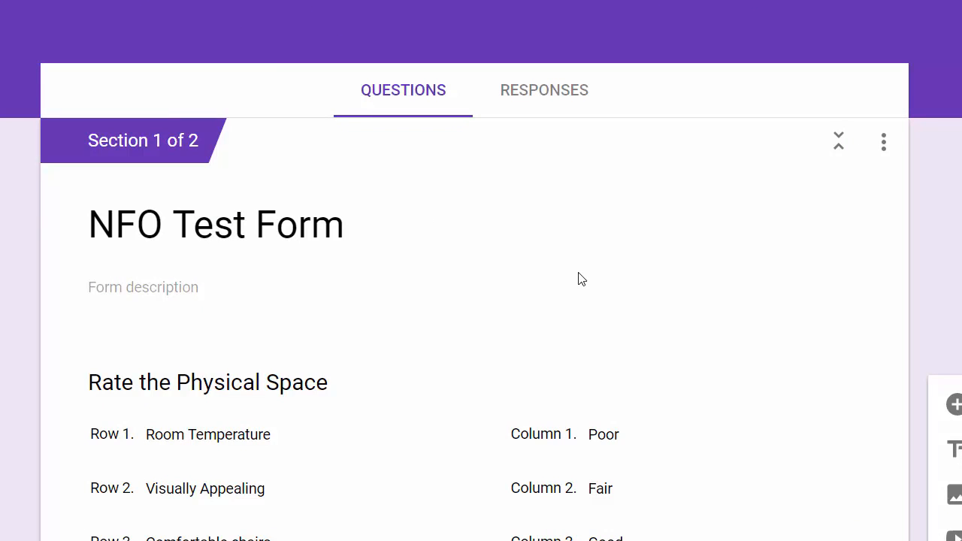
pyautogui.click(528, 90)
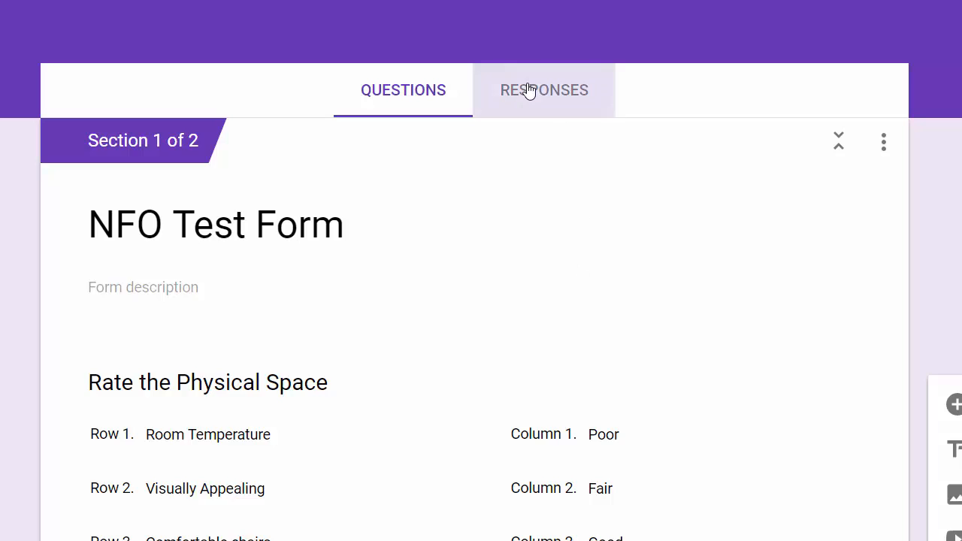